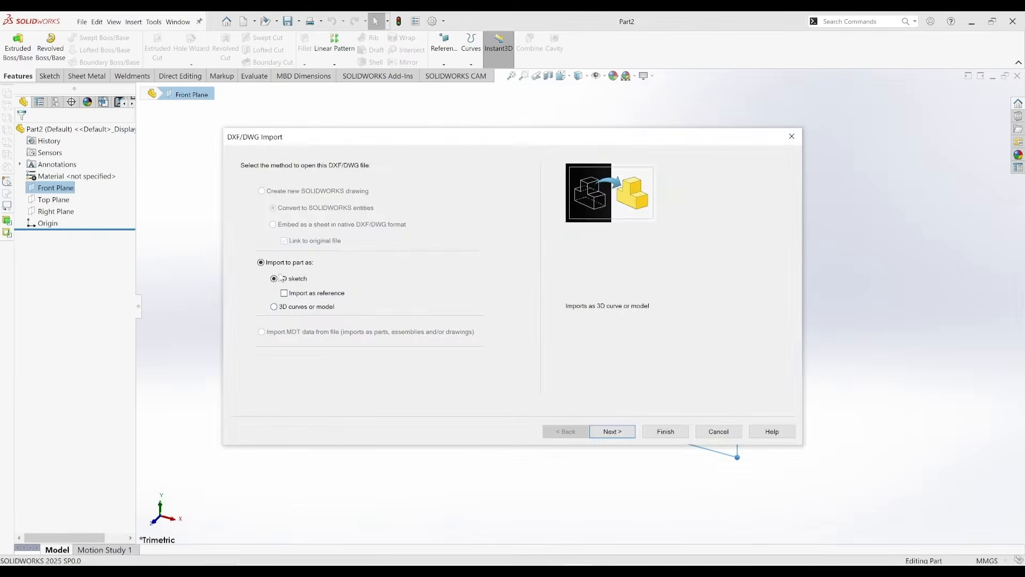
Step: Finish importing the DXF/DWG file into the part as a 2D sketch on the Front Plane and inspect the imported outline
{"action": "left_click", "coordinate": [666, 431]}
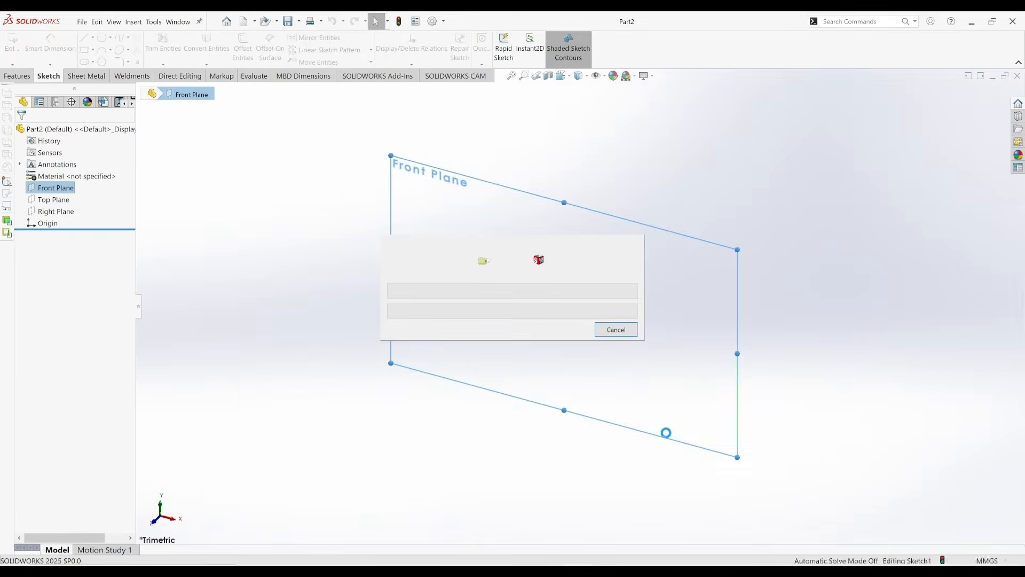
{"action": "scroll", "coordinate": [761, 403], "scroll_direction": "up", "scroll_amount": 2}
{"action": "scroll", "coordinate": [843, 278], "scroll_direction": "down", "scroll_amount": 3}
{"action": "scroll", "coordinate": [361, 264], "scroll_direction": "up", "scroll_amount": 2}
{"action": "scroll", "coordinate": [361, 263], "scroll_direction": "down", "scroll_amount": 5}
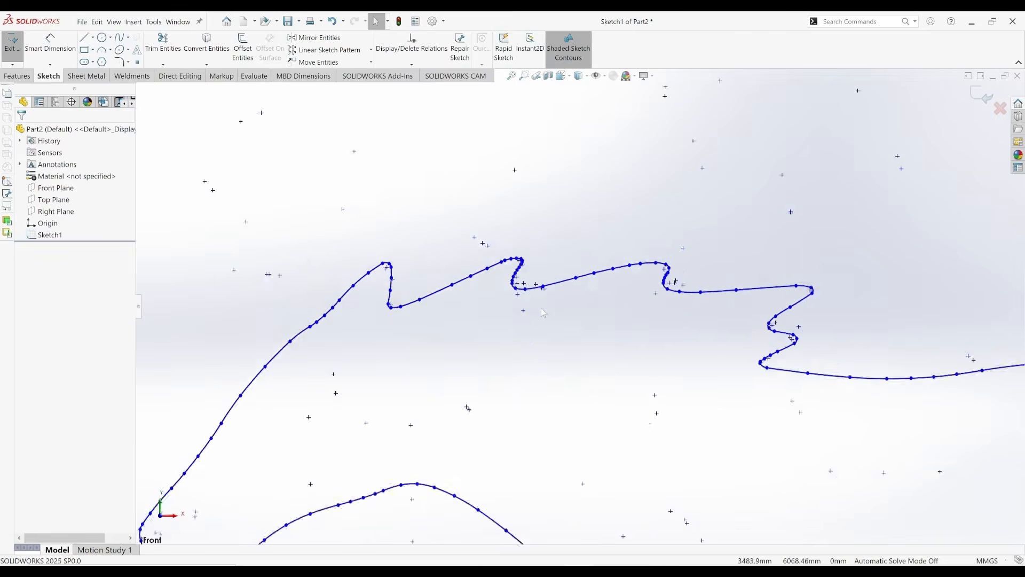
{"action": "scroll", "coordinate": [529, 273], "scroll_direction": "up", "scroll_amount": 4}
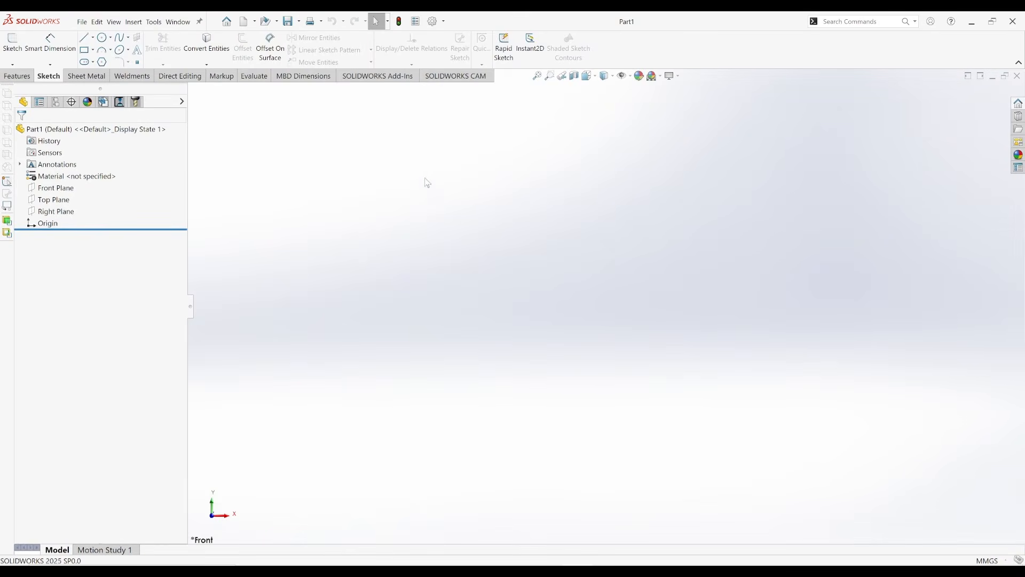
Step: Activate the Autotrace add-in
{"action": "left_click", "coordinate": [446, 23]}
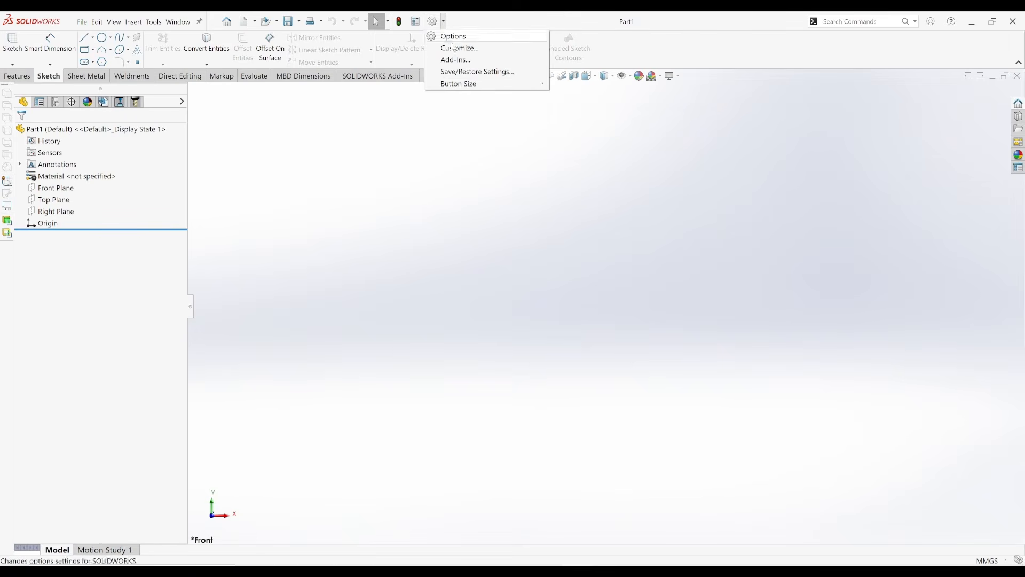
{"action": "left_click", "coordinate": [459, 60]}
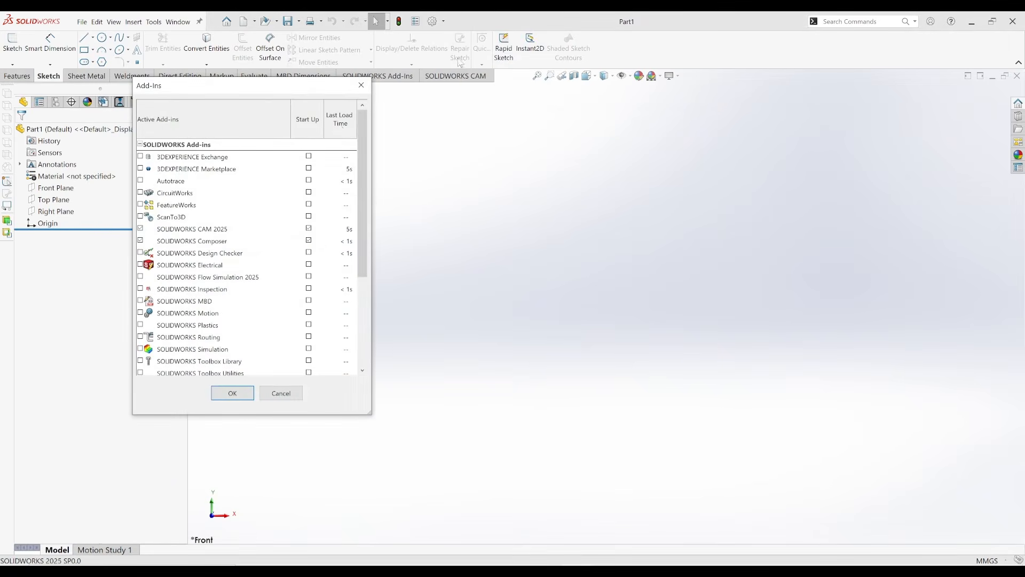
{"action": "left_click", "coordinate": [141, 180]}
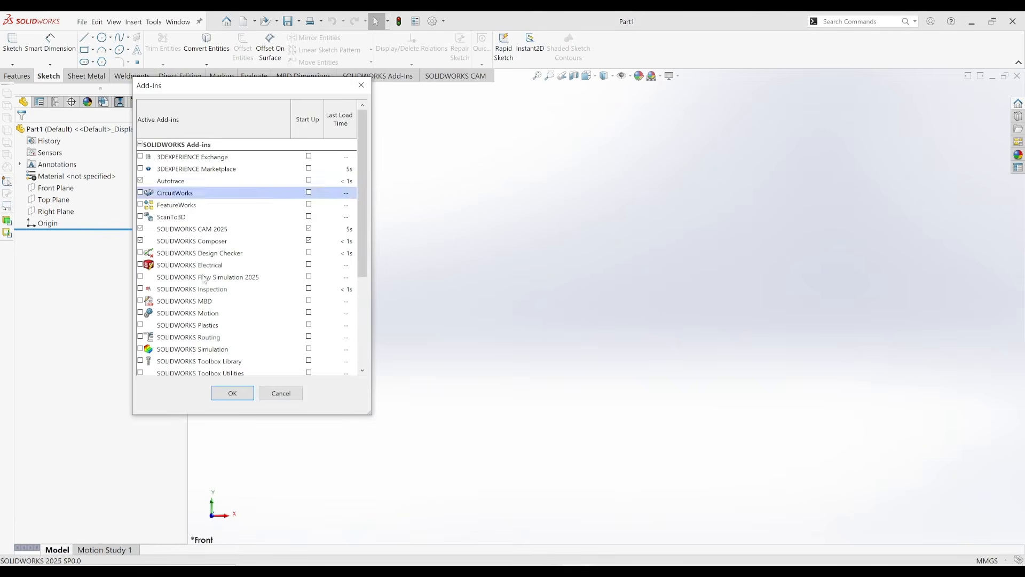
{"action": "left_click", "coordinate": [218, 398]}
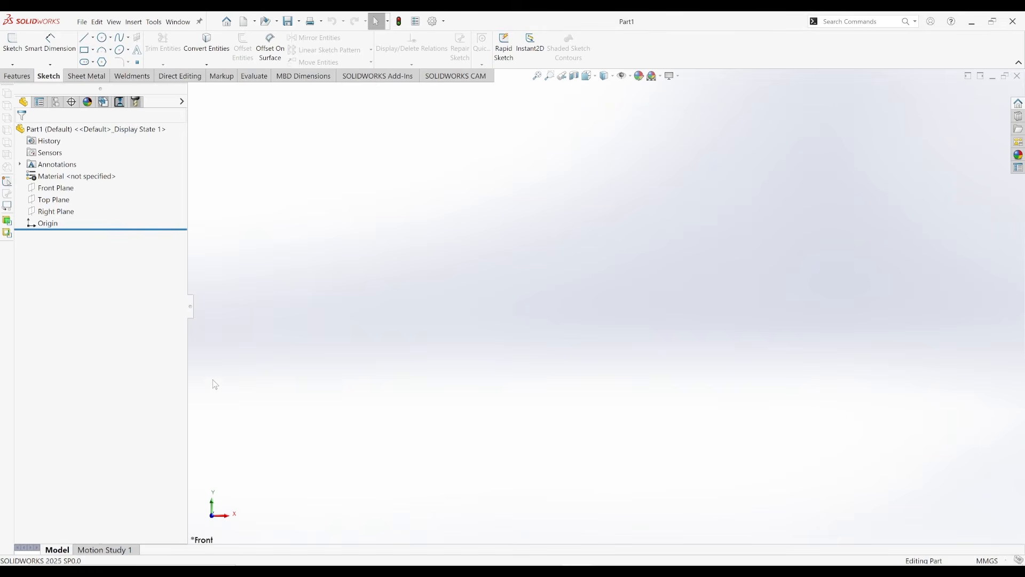
Step: Start a sketch on the Front Plane and insert the Mustang Logo image from Downloads as a sketch picture
{"action": "left_click", "coordinate": [65, 190]}
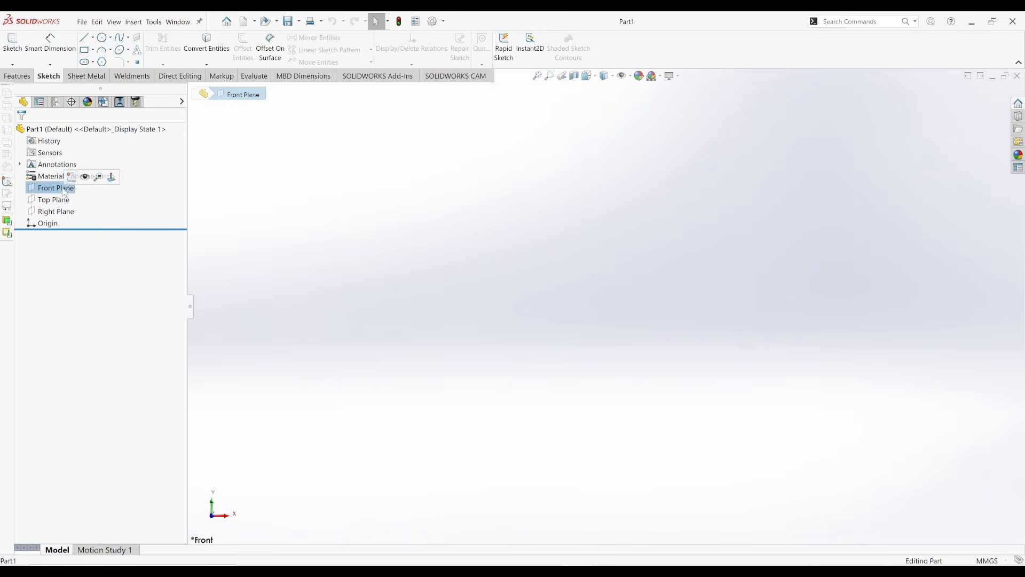
{"action": "left_click", "coordinate": [72, 181]}
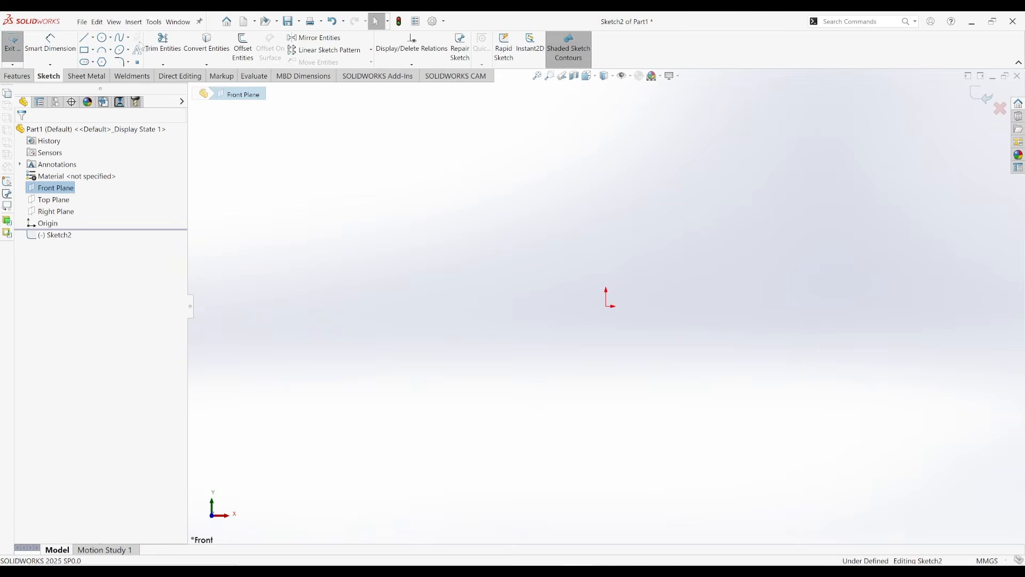
{"action": "left_click", "coordinate": [155, 22]}
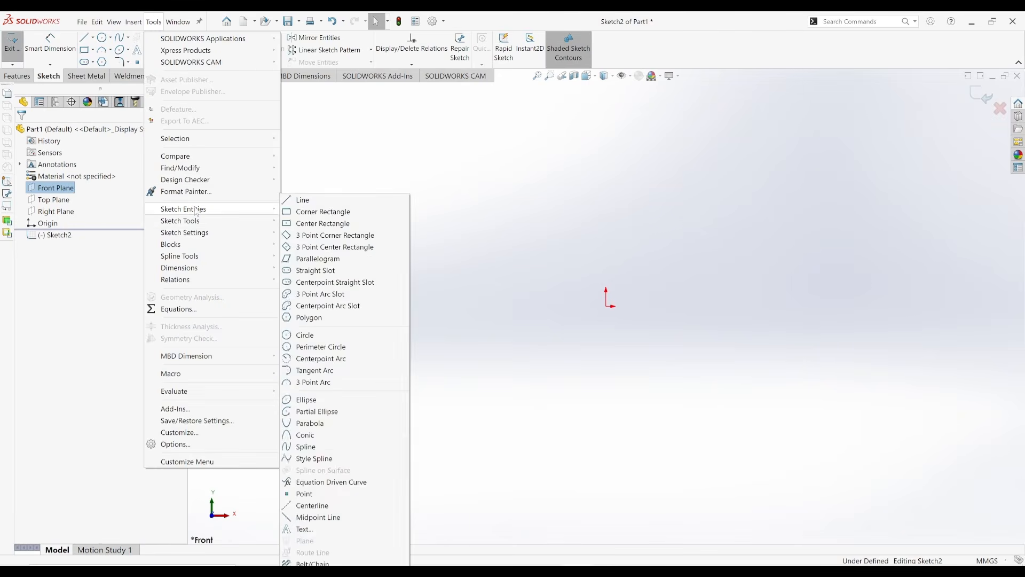
{"action": "mouse_move", "coordinate": [197, 221]}
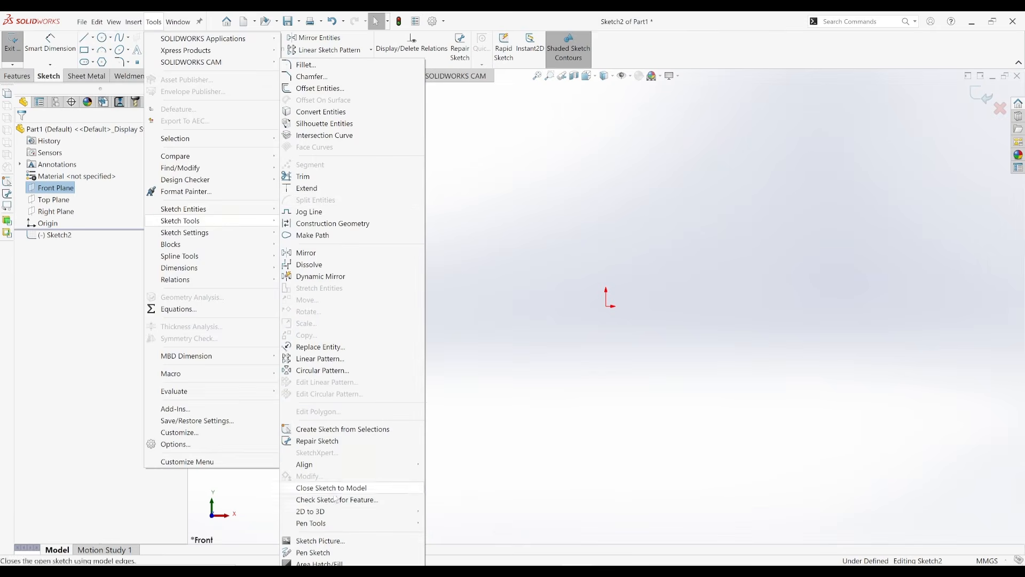
{"action": "left_click", "coordinate": [337, 541]}
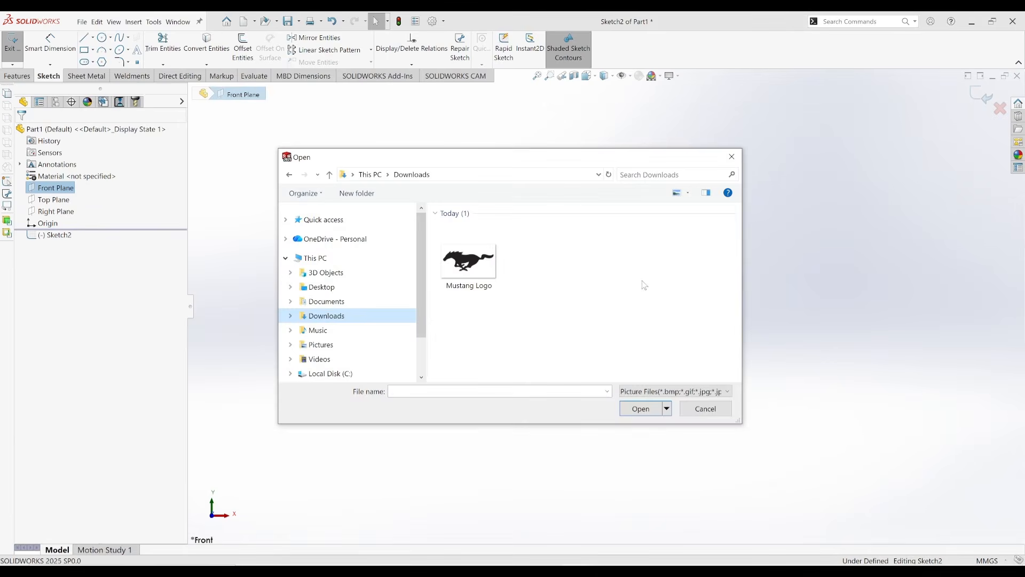
{"action": "left_click", "coordinate": [460, 266]}
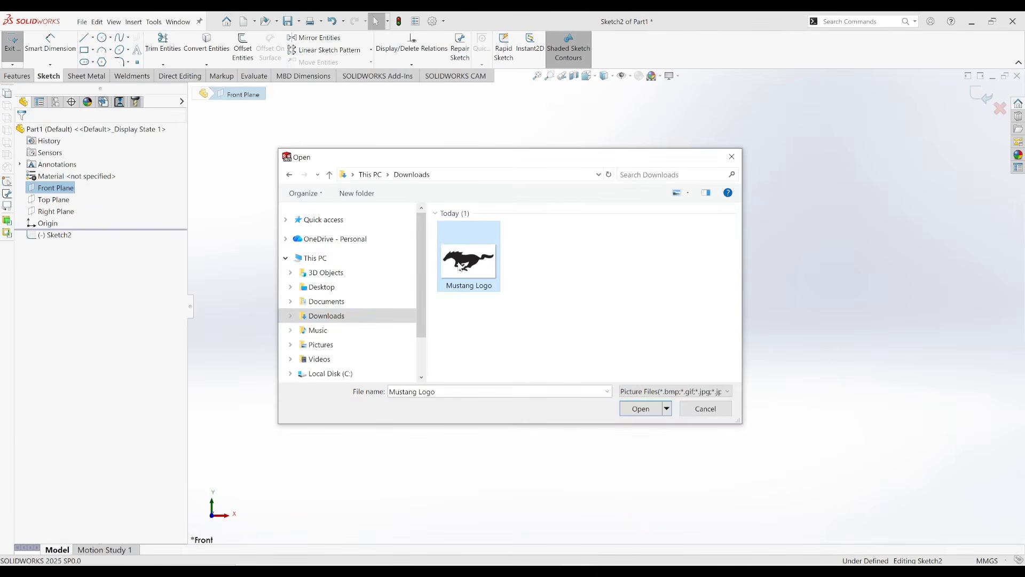
{"action": "left_click", "coordinate": [639, 408]}
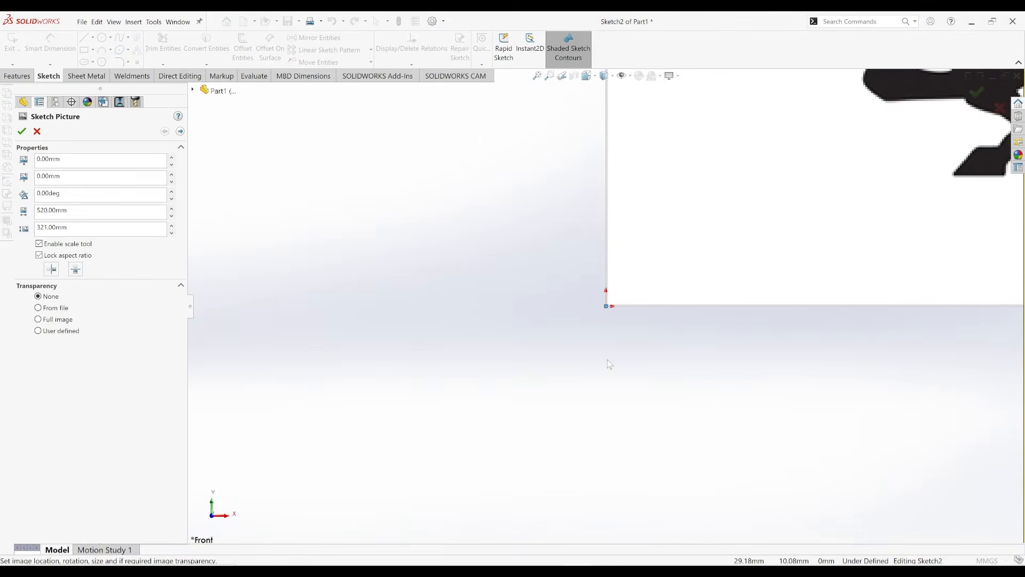
{"action": "key", "text": "f"}
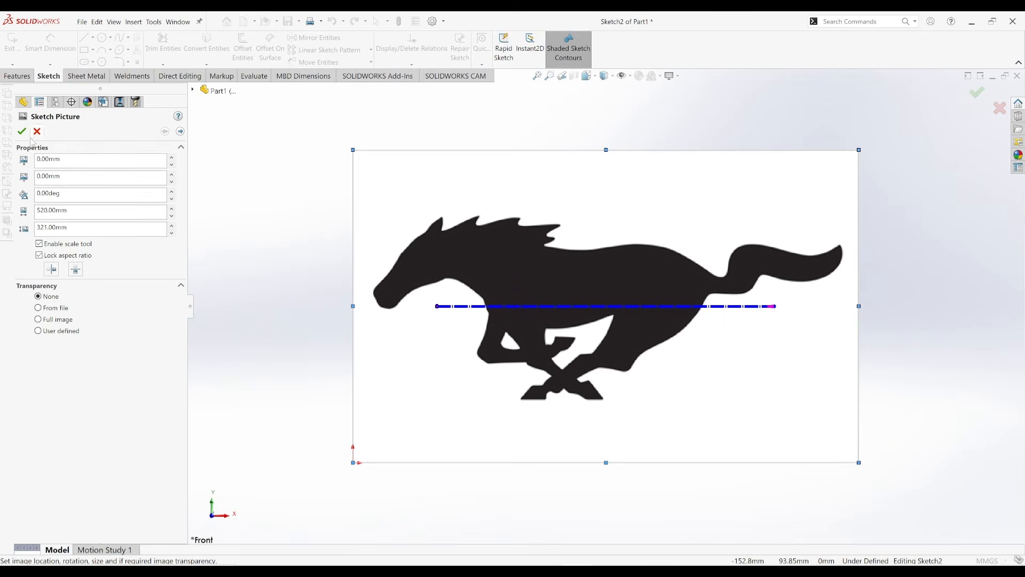
Step: Bring up the sketch picture's trace settings and mark the horse's head and neck with a rectangular selection
{"action": "left_click", "coordinate": [180, 131]}
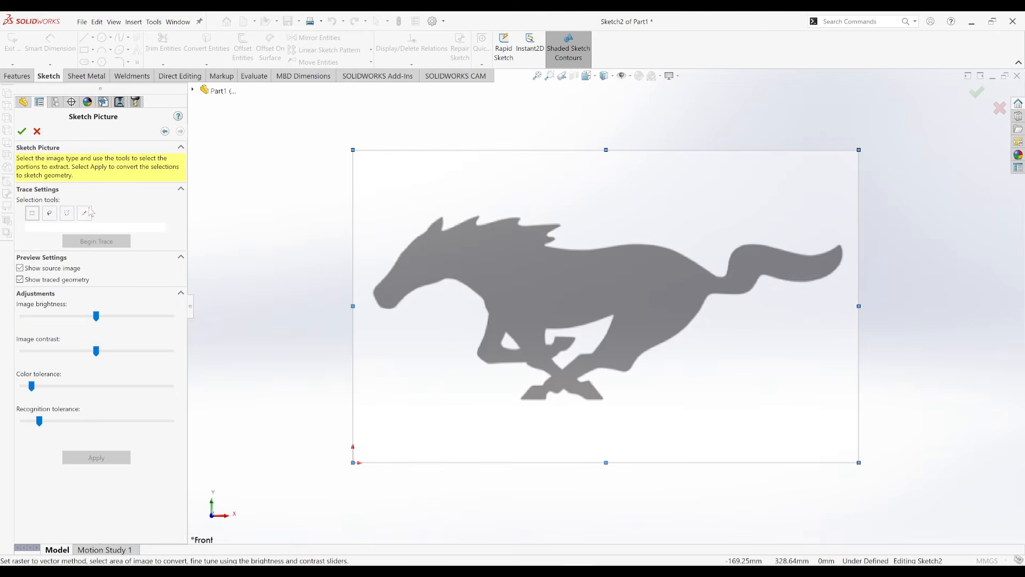
{"action": "left_click", "coordinate": [33, 214]}
{"action": "left_click_drag", "start_coordinate": [400, 203], "coordinate": [495, 337]}
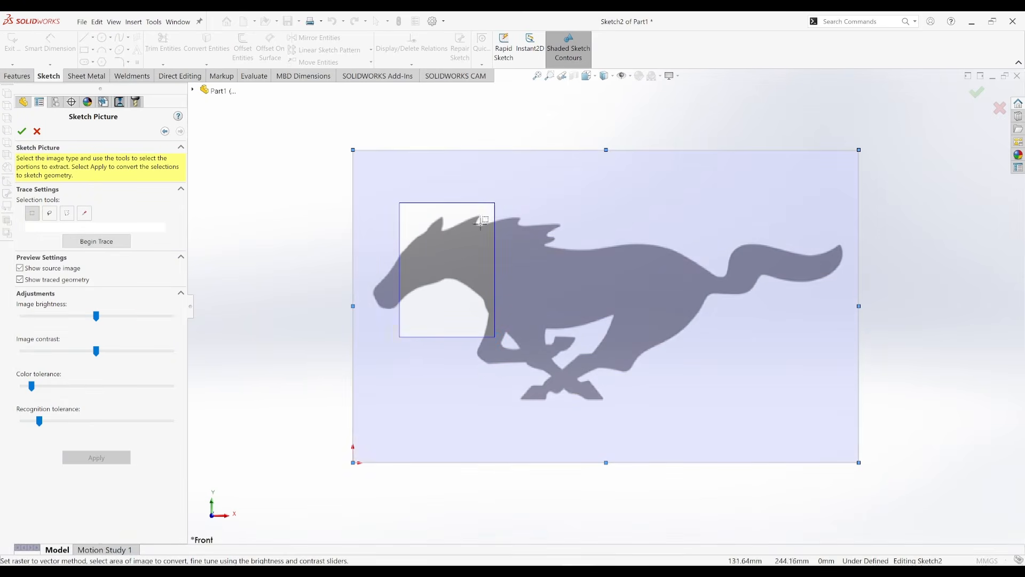
Step: Try the freehand selection tool along the horse's forehead and ear
{"action": "left_click", "coordinate": [50, 215]}
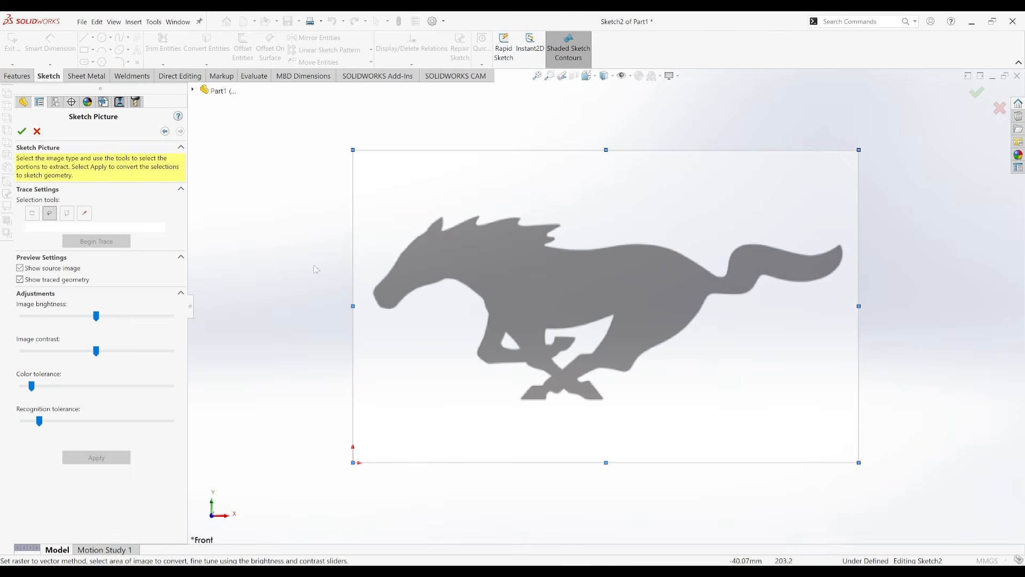
{"action": "left_click_drag", "start_coordinate": [401, 253], "coordinate": [444, 214]}
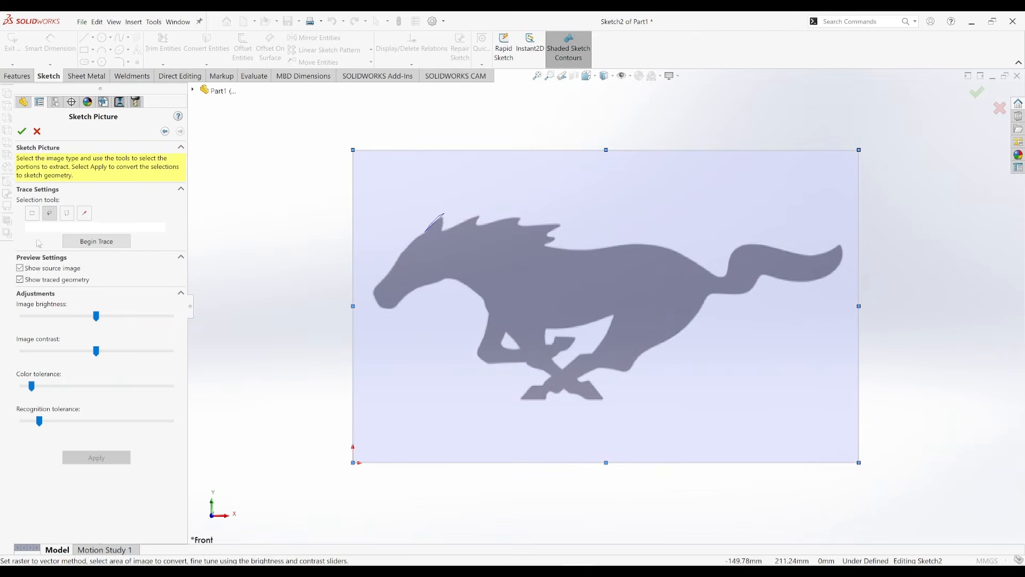
{"action": "left_click", "coordinate": [32, 214]}
Step: Try a polygon selection around the front half of the horse
{"action": "left_click", "coordinate": [66, 214]}
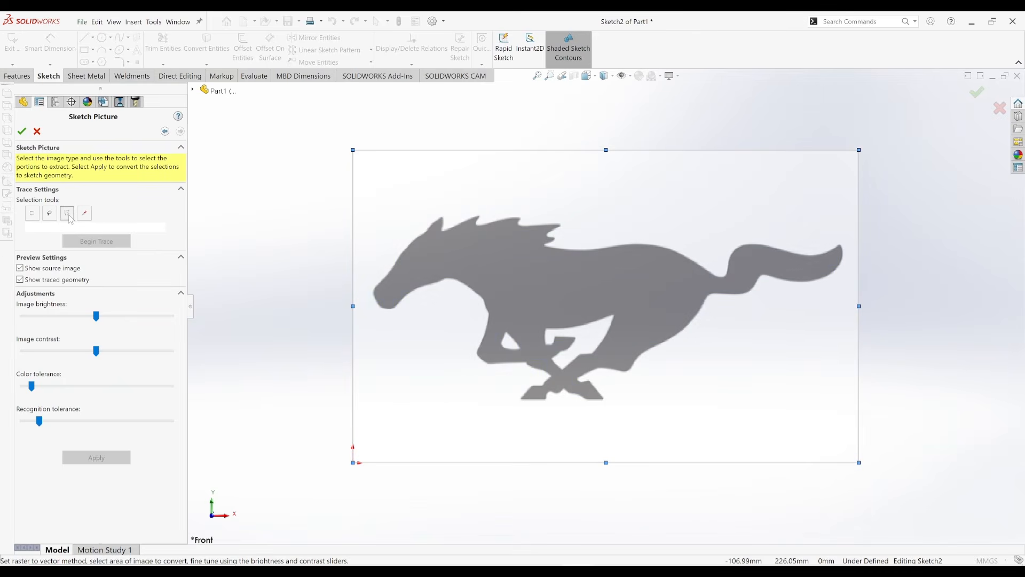
{"action": "left_click", "coordinate": [381, 246]}
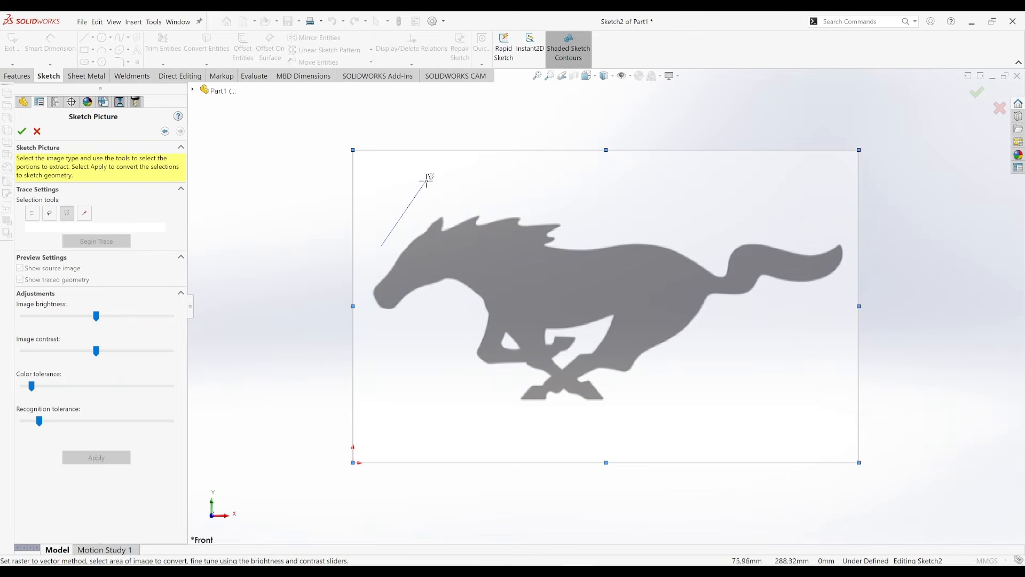
{"action": "left_click", "coordinate": [425, 182]}
{"action": "left_click", "coordinate": [584, 191]}
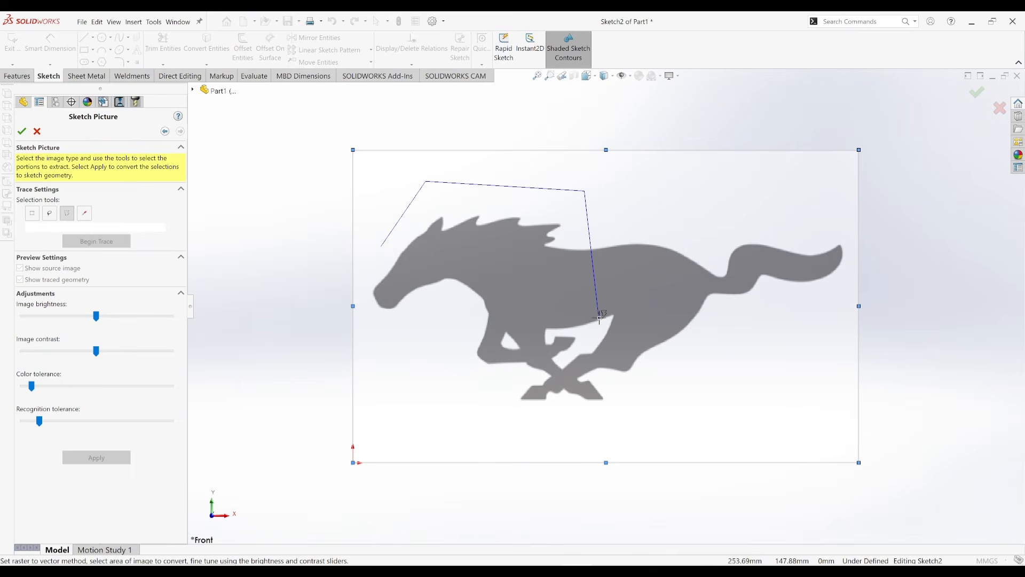
{"action": "left_click", "coordinate": [599, 319]}
{"action": "left_click", "coordinate": [455, 391]}
{"action": "left_click", "coordinate": [370, 250]}
Step: Pick the horse's black fill as the trace colour and trace the picture
{"action": "left_click", "coordinate": [84, 214]}
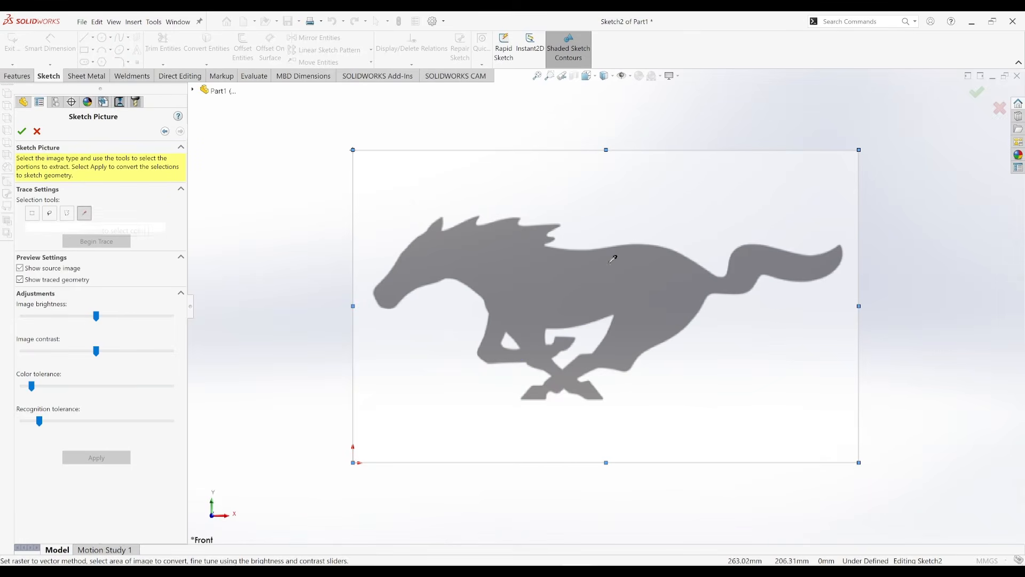
{"action": "left_click", "coordinate": [591, 287]}
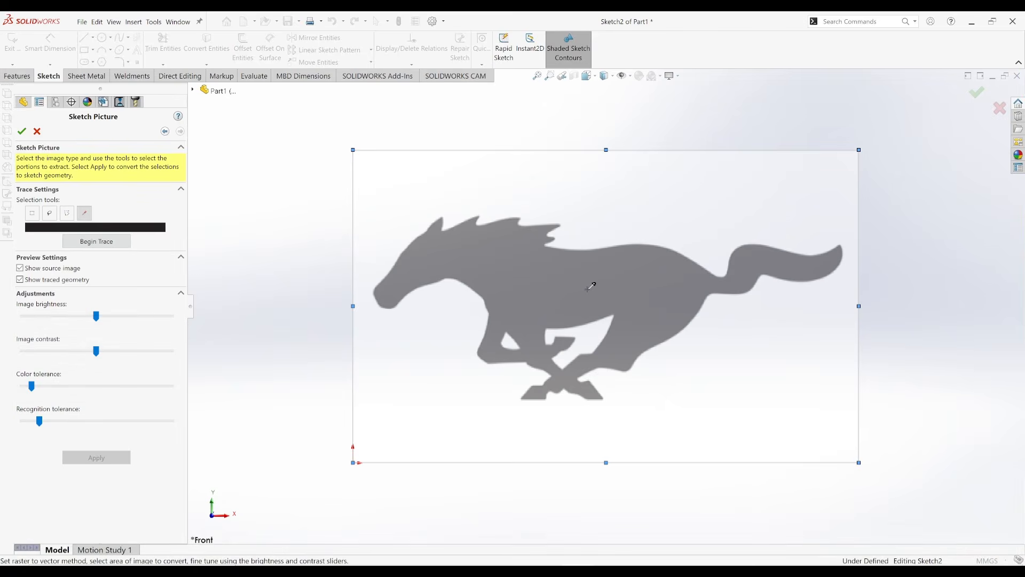
{"action": "left_click", "coordinate": [97, 241]}
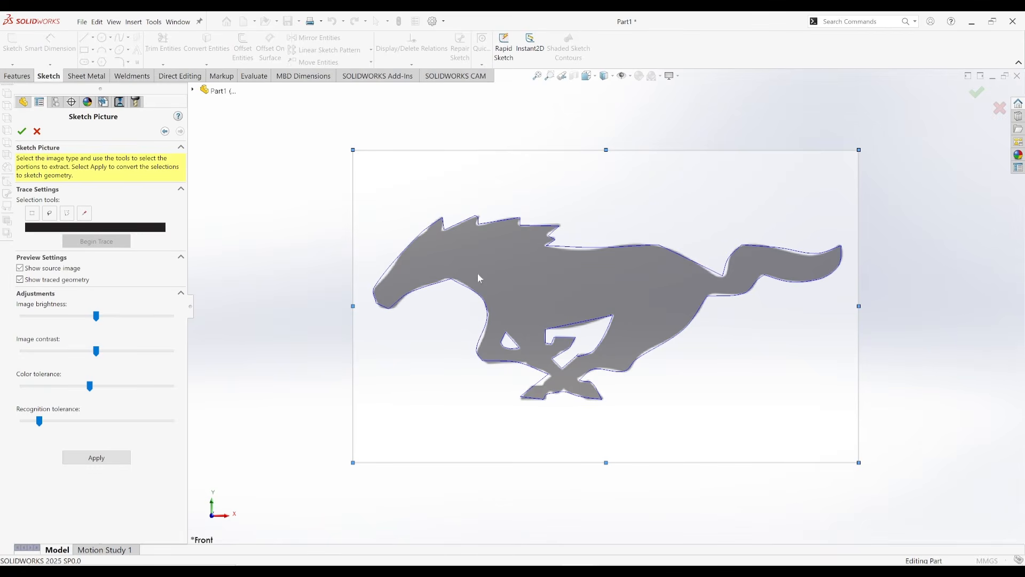
Step: Examine how closely the traced outline follows the horse's head, mane, legs and tail
{"action": "scroll", "coordinate": [480, 278], "scroll_direction": "up", "scroll_amount": 1}
{"action": "scroll", "coordinate": [434, 282], "scroll_direction": "down", "scroll_amount": 6}
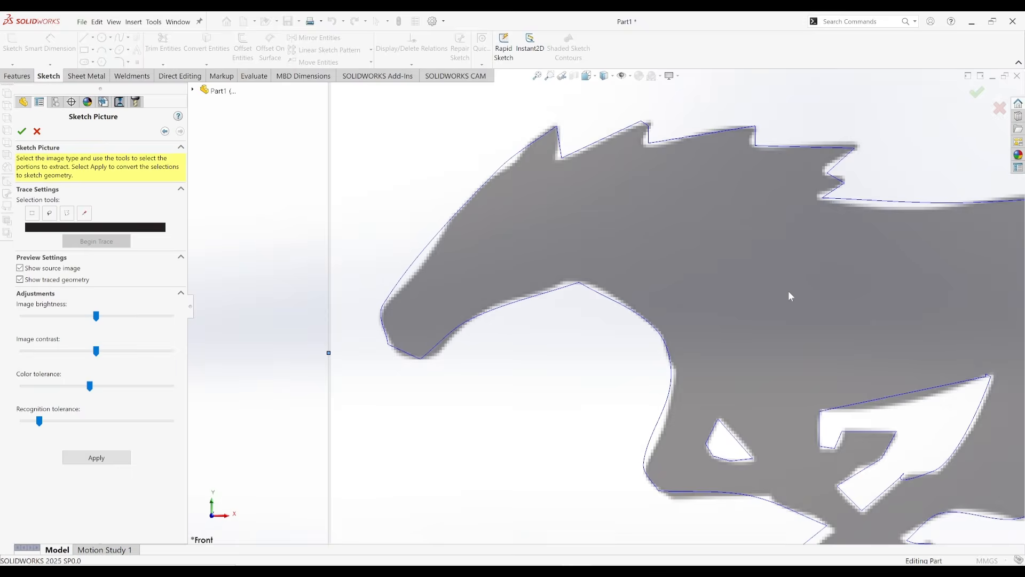
{"action": "scroll", "coordinate": [790, 296], "scroll_direction": "up", "scroll_amount": 4}
{"action": "scroll", "coordinate": [558, 360], "scroll_direction": "down", "scroll_amount": 1}
{"action": "scroll", "coordinate": [558, 360], "scroll_direction": "up", "scroll_amount": 1}
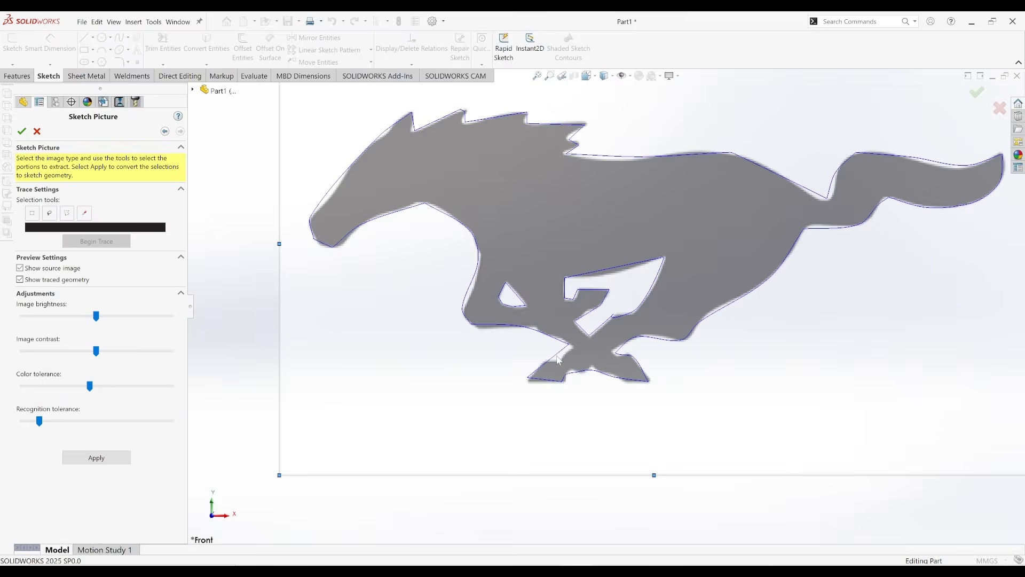
{"action": "scroll", "coordinate": [558, 359], "scroll_direction": "down", "scroll_amount": 3}
{"action": "scroll", "coordinate": [650, 287], "scroll_direction": "up", "scroll_amount": 4}
{"action": "scroll", "coordinate": [607, 327], "scroll_direction": "down", "scroll_amount": 2}
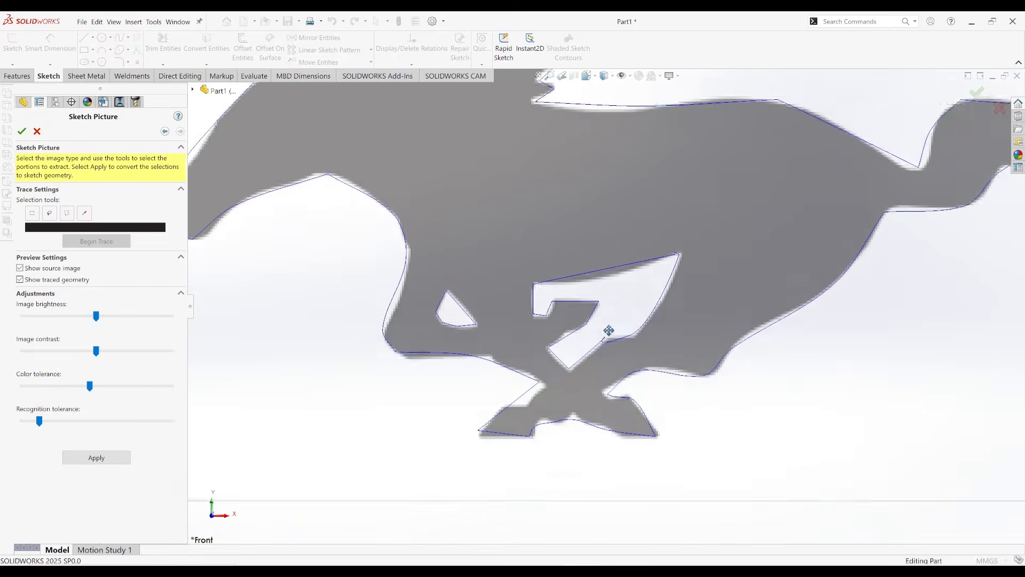
{"action": "scroll", "coordinate": [566, 312], "scroll_direction": "down", "scroll_amount": 3}
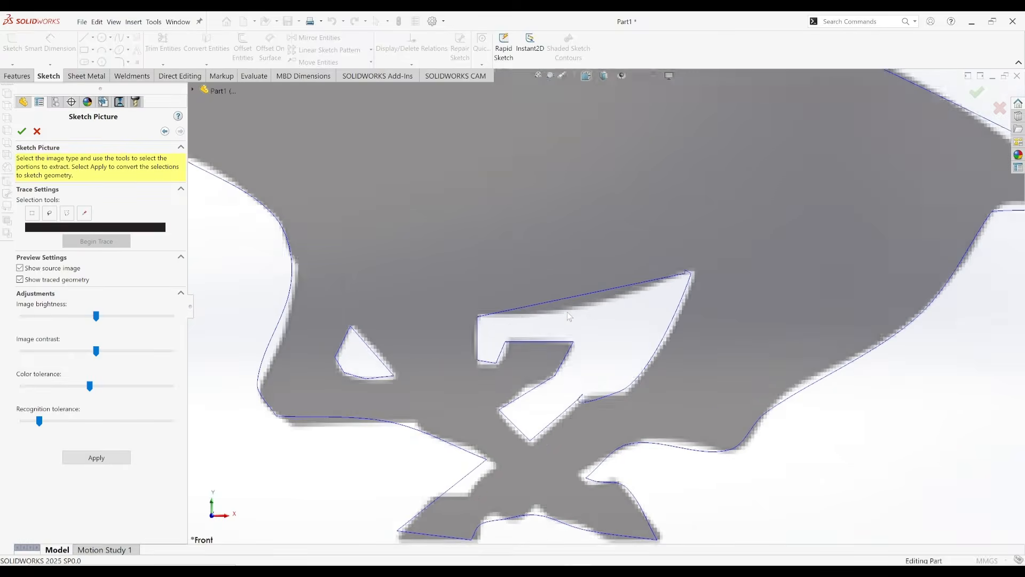
{"action": "scroll", "coordinate": [545, 321], "scroll_direction": "up", "scroll_amount": 4}
{"action": "scroll", "coordinate": [561, 306], "scroll_direction": "down", "scroll_amount": 2}
{"action": "scroll", "coordinate": [561, 308], "scroll_direction": "up", "scroll_amount": 1}
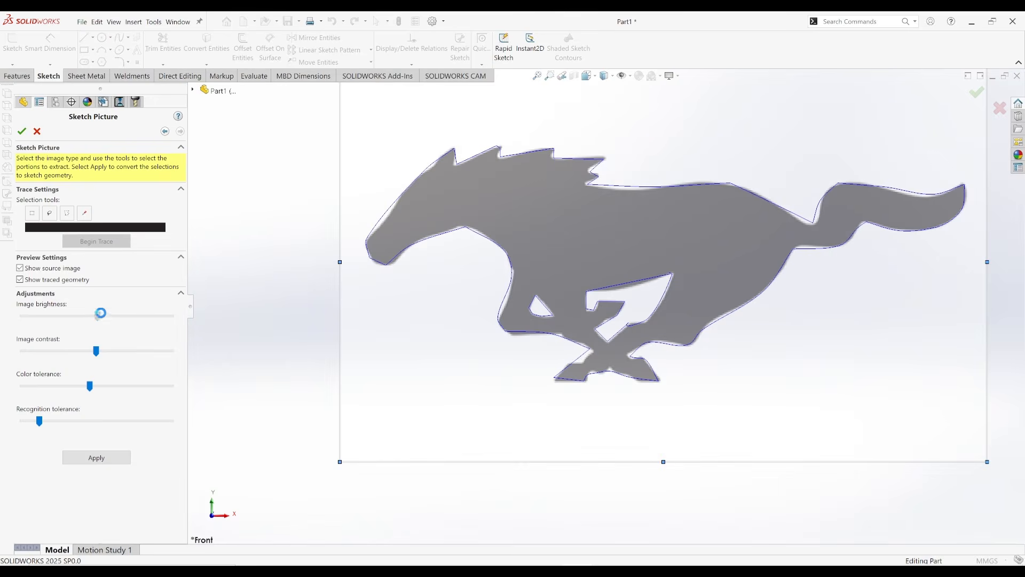
Step: Raise the image brightness slightly and increase the image contrast and recognition tolerance for the trace
{"action": "mouse_move", "coordinate": [96, 316]}
{"action": "left_mouse_down"}
{"action": "mouse_move", "coordinate": [116, 317]}
{"action": "mouse_move", "coordinate": [99, 316]}
{"action": "left_mouse_up"}
{"action": "left_click_drag", "start_coordinate": [93, 351], "coordinate": [136, 351]}
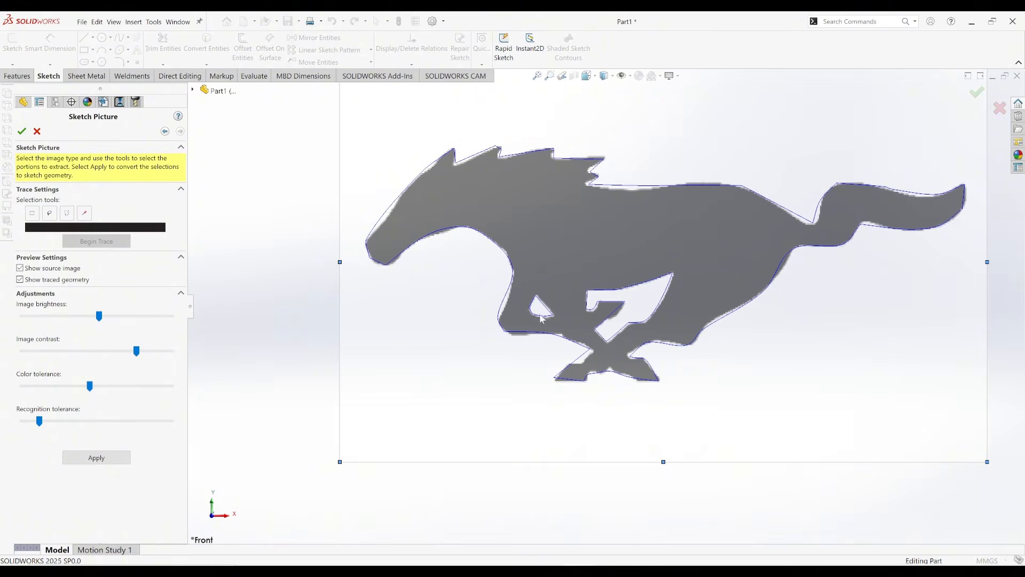
{"action": "left_click_drag", "start_coordinate": [39, 421], "coordinate": [142, 421]}
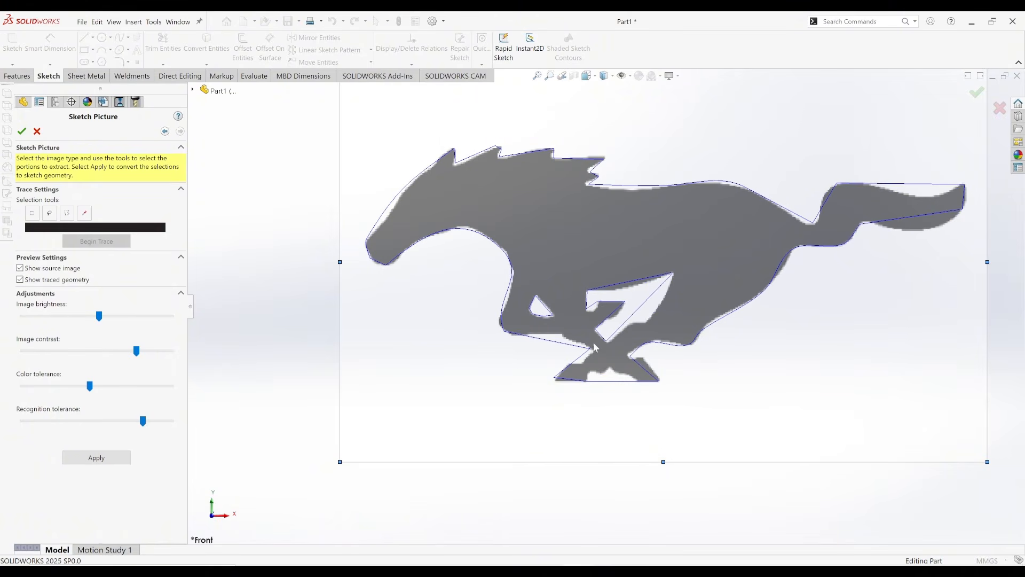
Step: Apply the trace to create the horse's sketch geometry, close the sketch picture settings and view the resulting sketch
{"action": "scroll", "coordinate": [598, 338], "scroll_direction": "up", "scroll_amount": 1}
{"action": "scroll", "coordinate": [598, 337], "scroll_direction": "down", "scroll_amount": 5}
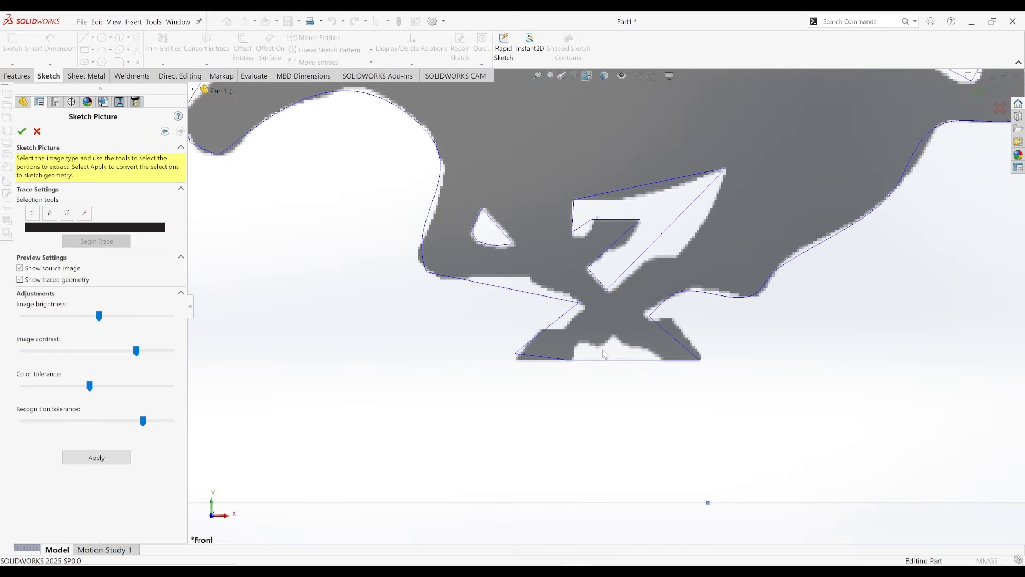
{"action": "left_click", "coordinate": [116, 461]}
{"action": "left_click", "coordinate": [22, 132]}
{"action": "key", "text": "f"}
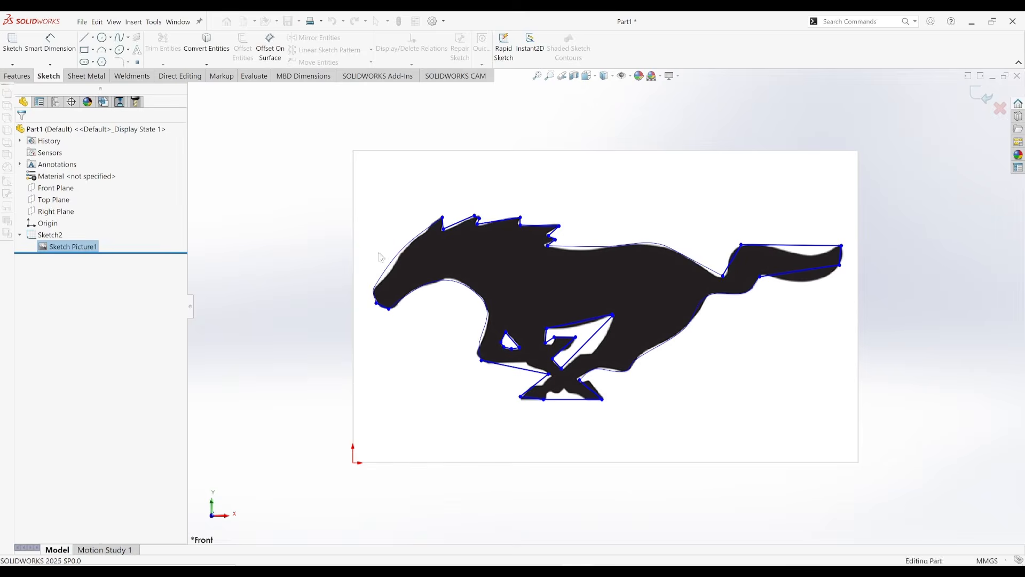
{"action": "scroll", "coordinate": [617, 239], "scroll_direction": "up", "scroll_amount": 1}
{"action": "middle_click_drag", "start_coordinate": [577, 250], "coordinate": [516, 294]}
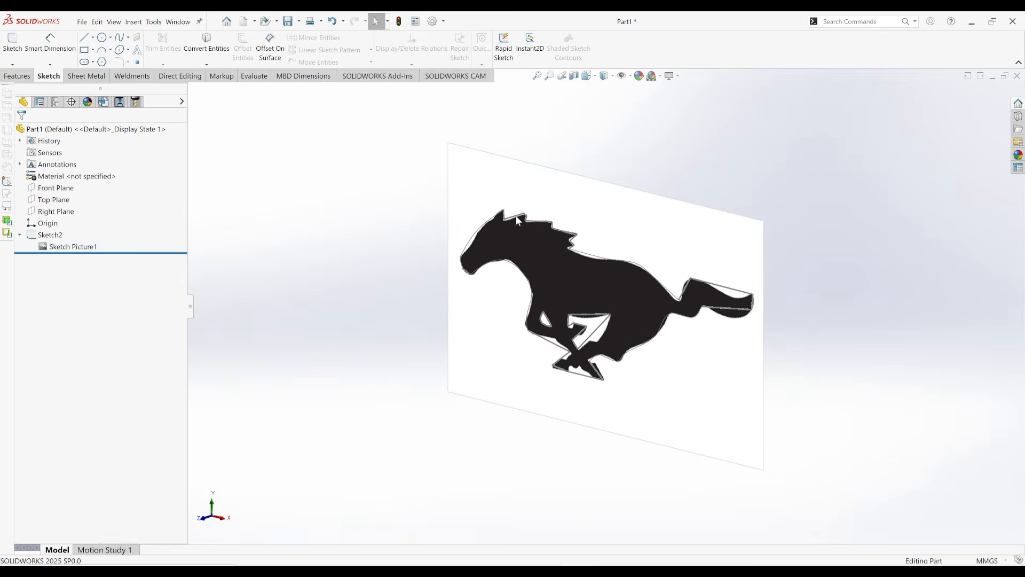
Step: Extrude the autotraced horse sketch into a solid body and view it from the front
{"action": "left_click", "coordinate": [17, 76]}
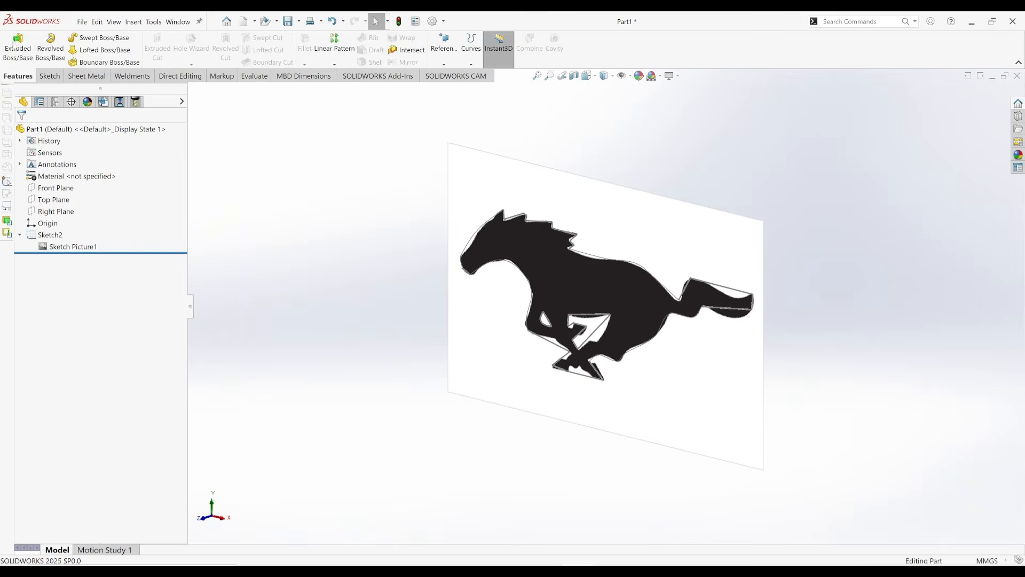
{"action": "left_click", "coordinate": [16, 48]}
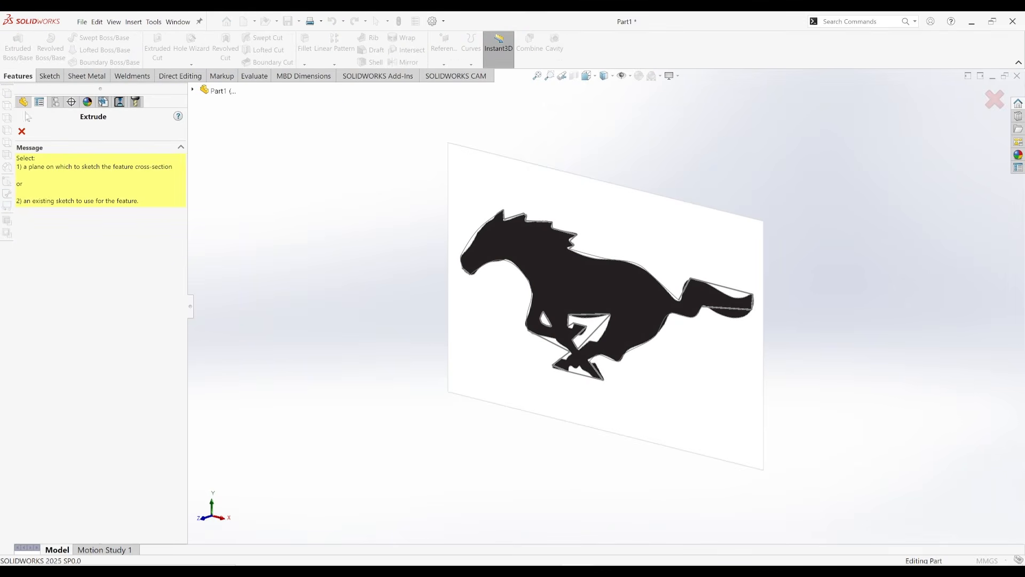
{"action": "left_click", "coordinate": [192, 90]}
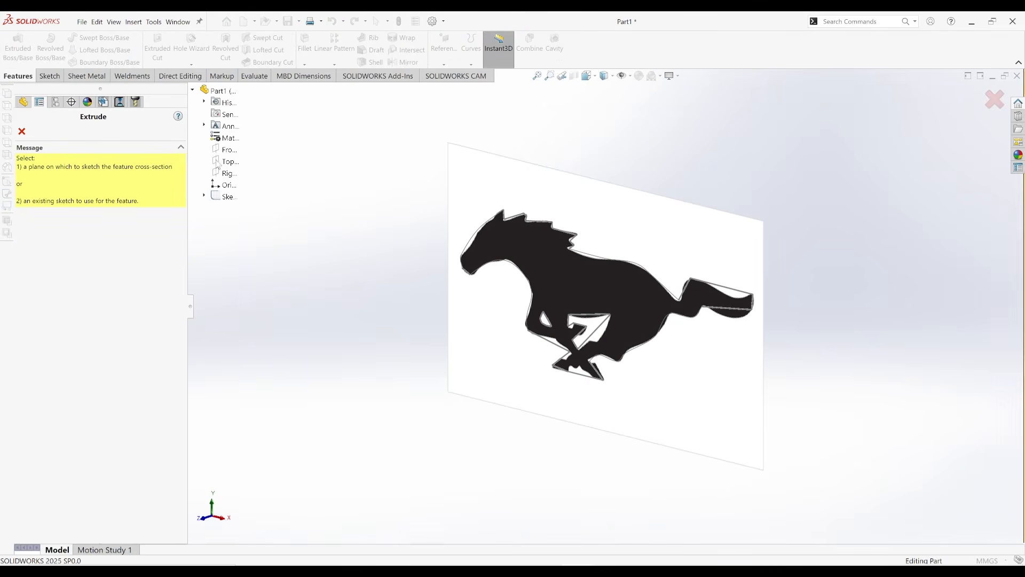
{"action": "left_click", "coordinate": [229, 197]}
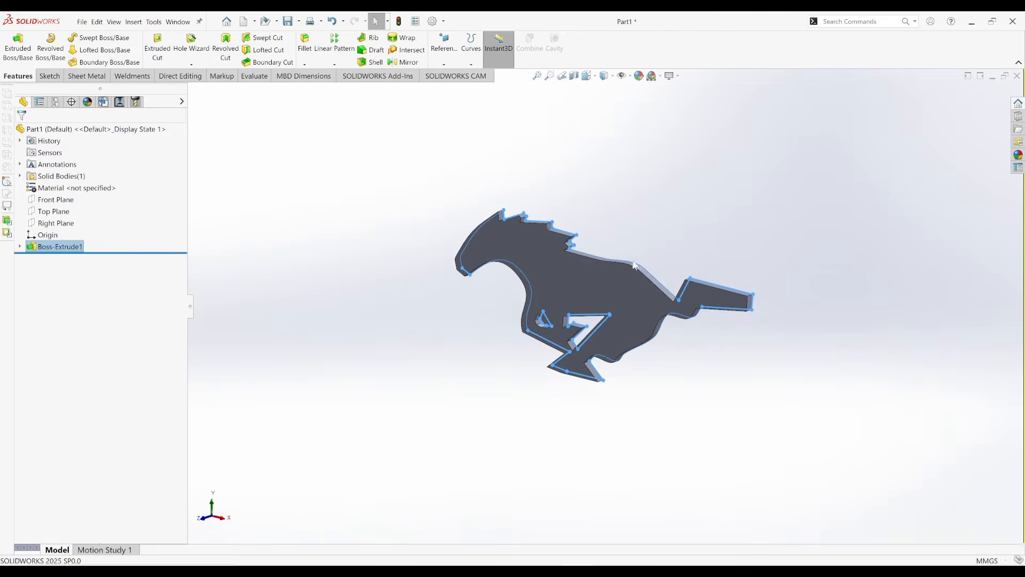
{"action": "scroll", "coordinate": [633, 264], "scroll_direction": "down", "scroll_amount": 3}
{"action": "middle_click_drag", "start_coordinate": [663, 278], "coordinate": [699, 266]}
{"action": "middle_click_drag", "start_coordinate": [621, 303], "coordinate": [640, 222]}
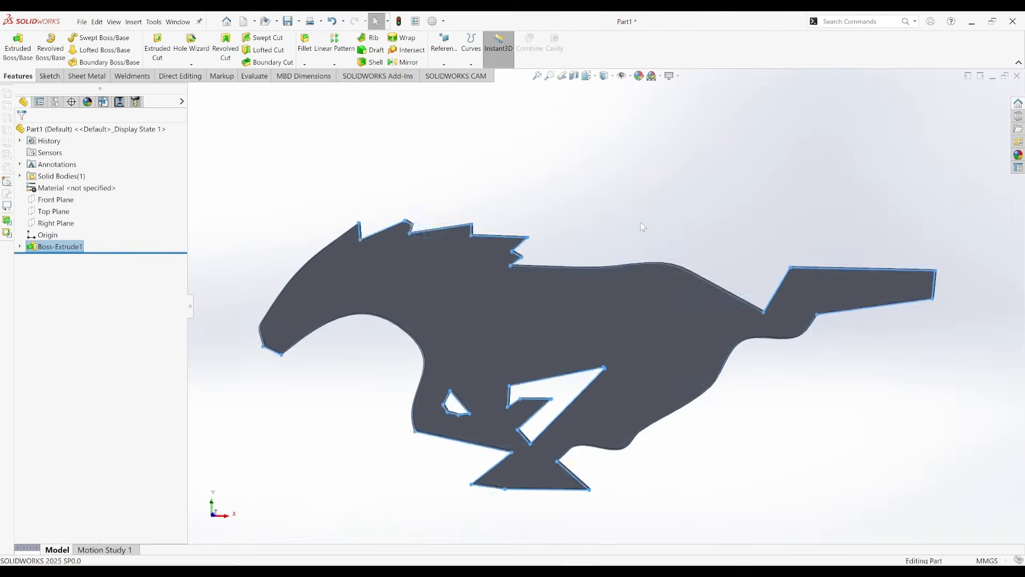
{"action": "left_click", "coordinate": [640, 220]}
{"action": "key", "text": "ctrl+1"}
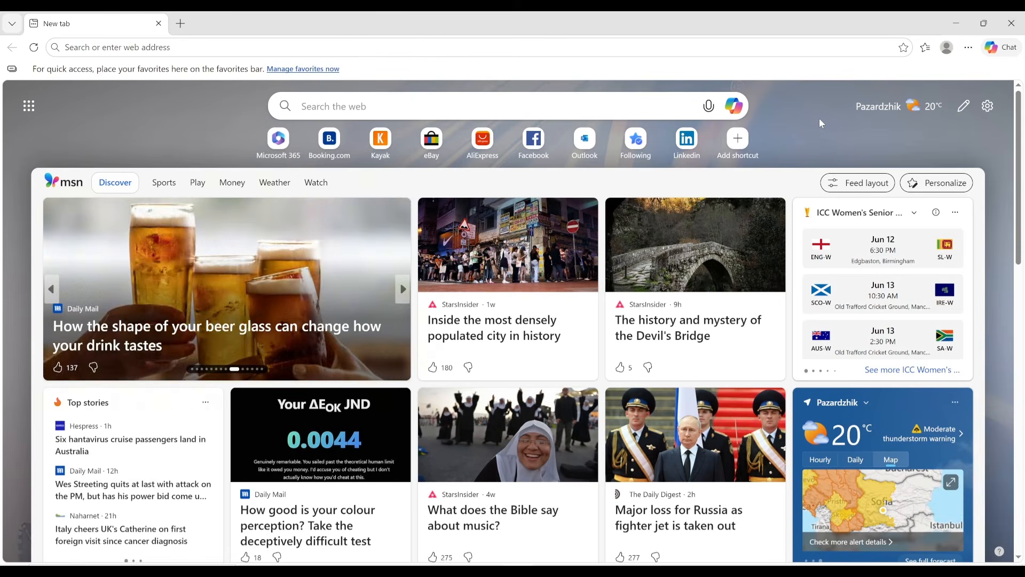
Step: Open the convertio.co file converter website in the web browser
{"action": "left_click", "coordinate": [681, 47]}
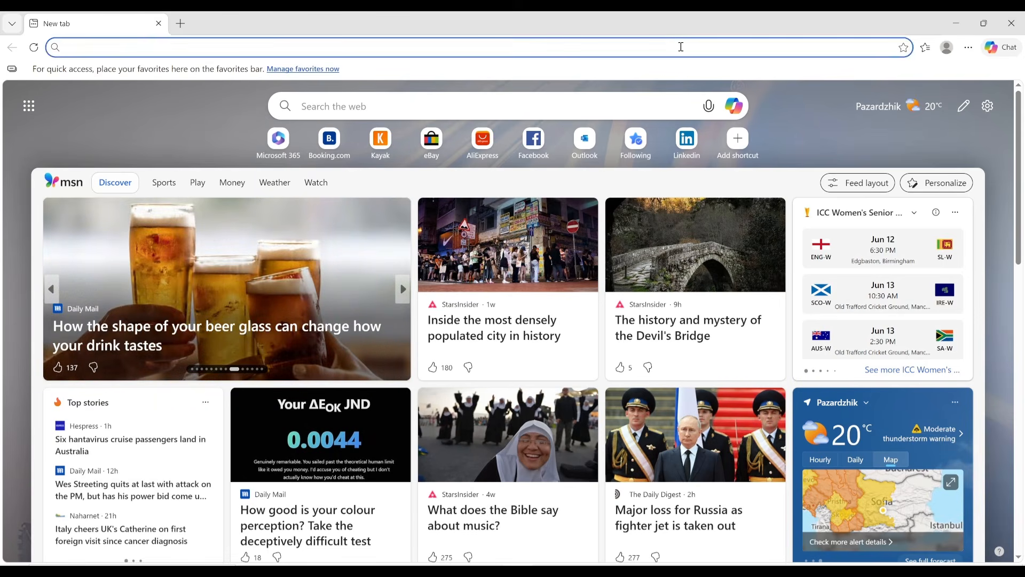
{"action": "type", "text": "converti"}
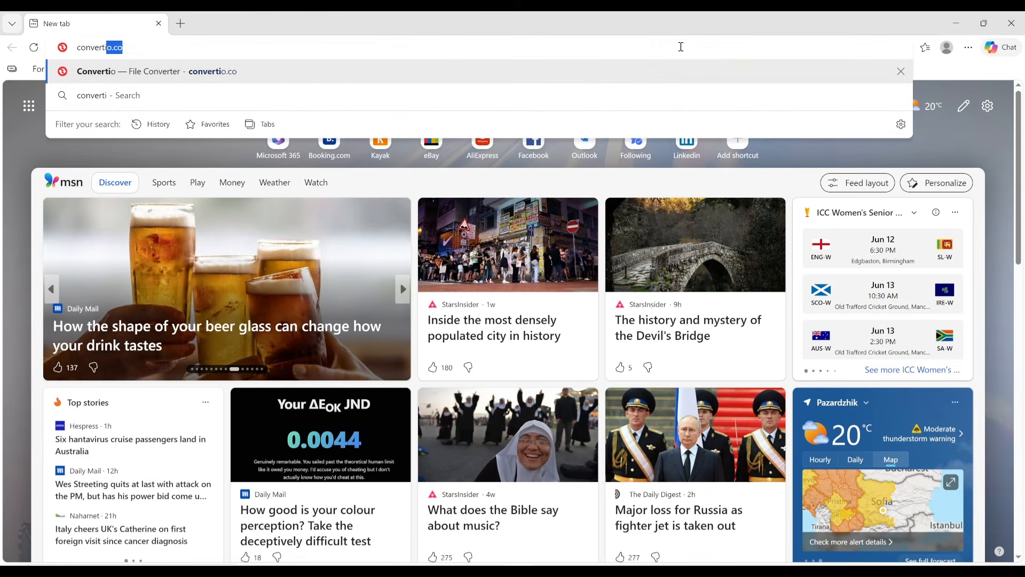
{"action": "type", "text": "o.co"}
{"action": "key", "text": "Return"}
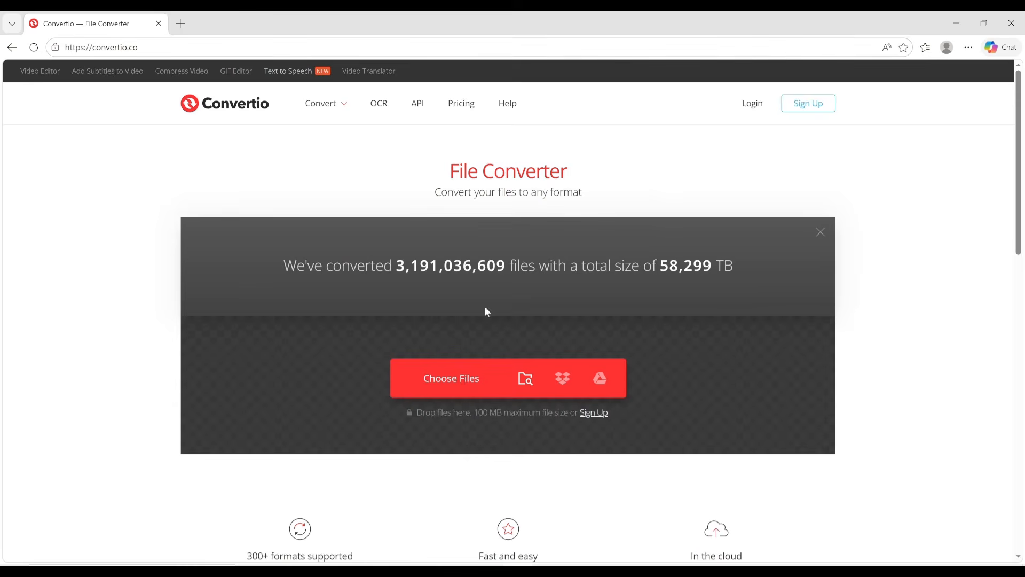
Step: Add the Mustang Logo image from the Downloads folder as the file for conversion
{"action": "left_click", "coordinate": [437, 377]}
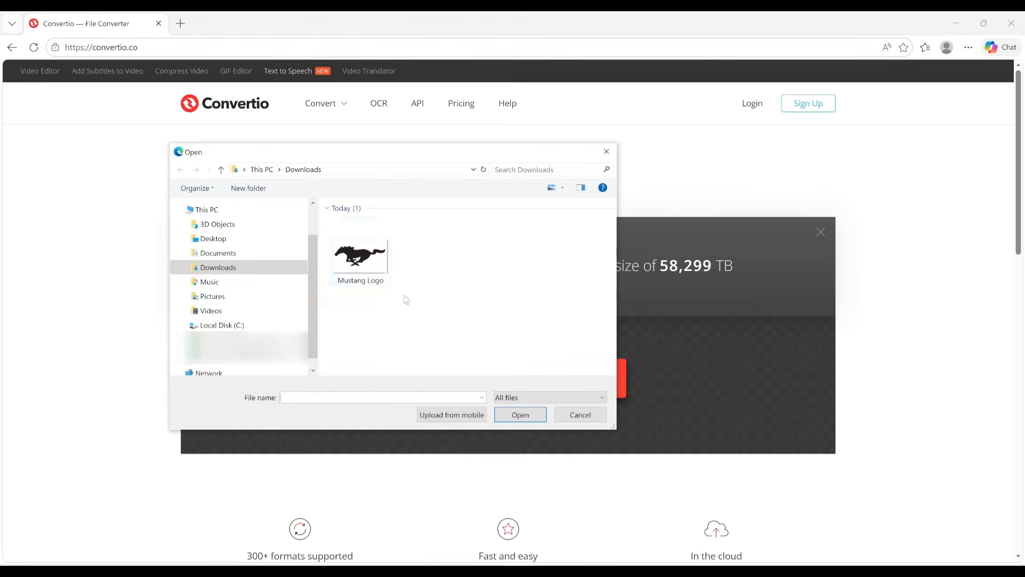
{"action": "left_click", "coordinate": [372, 261]}
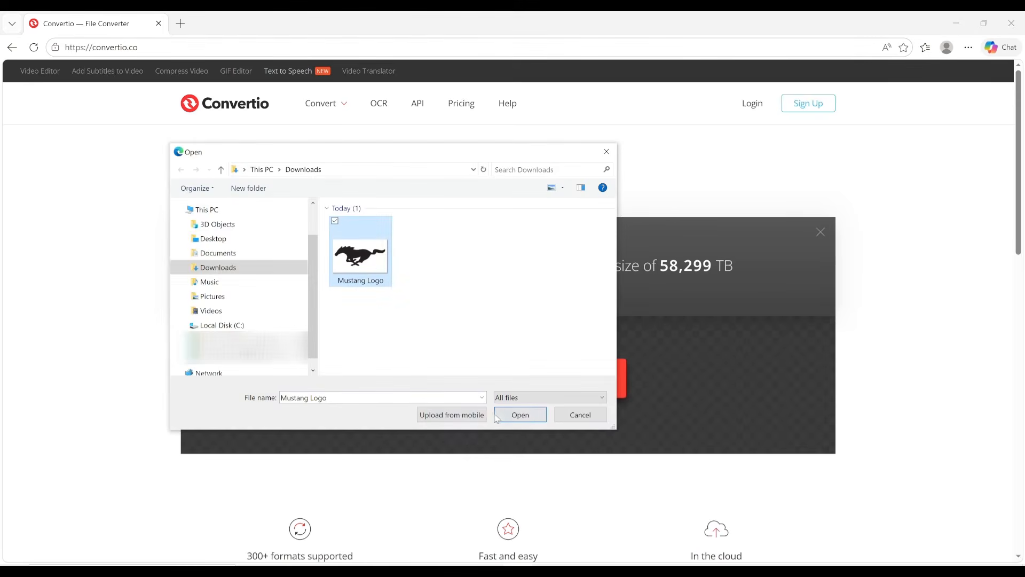
{"action": "left_click", "coordinate": [521, 415]}
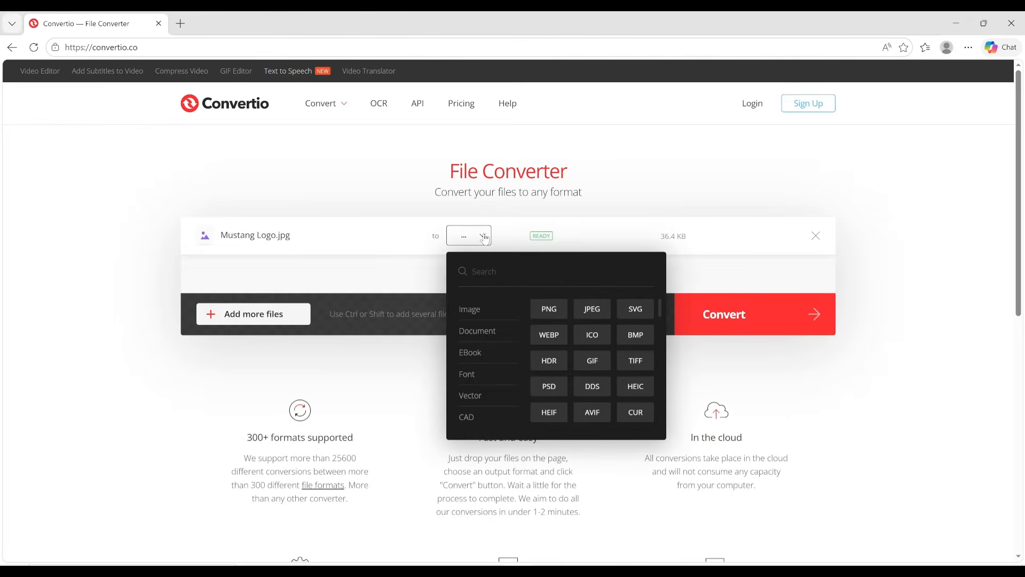
Step: Convert Mustang Logo.jpg to DXF format and download the converted file
{"action": "mouse_move", "coordinate": [471, 425]}
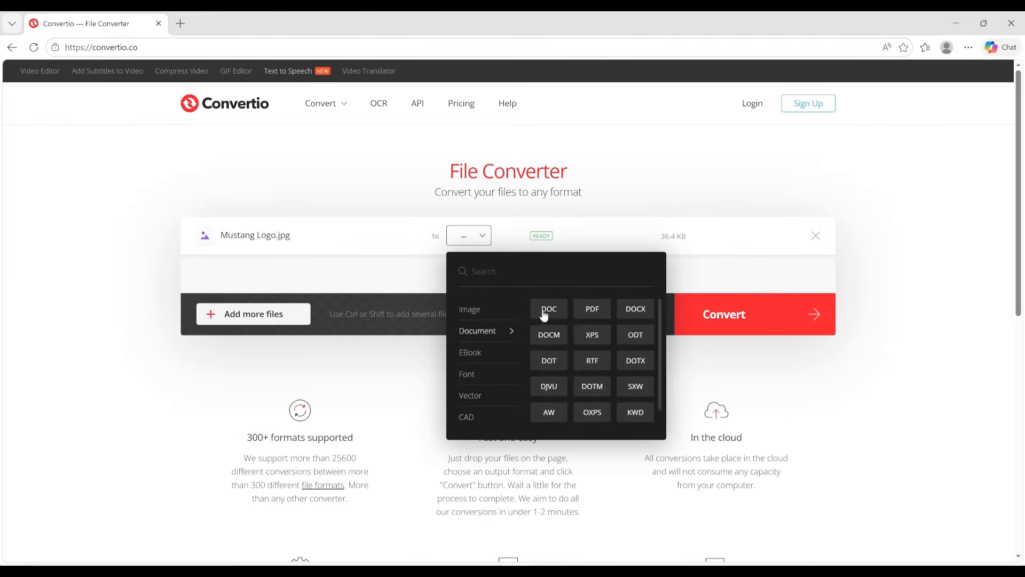
{"action": "left_click", "coordinate": [551, 313]}
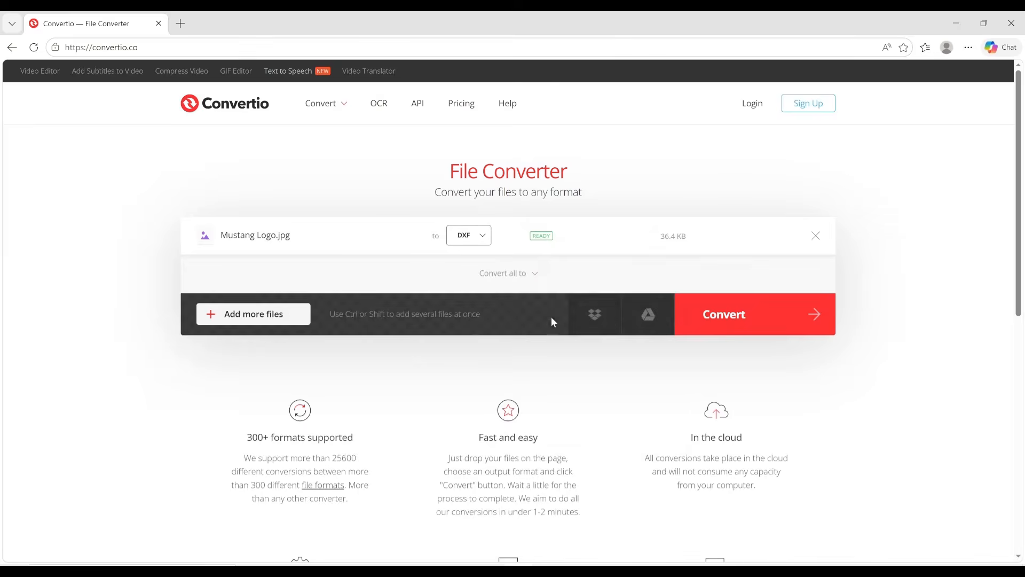
{"action": "left_click", "coordinate": [751, 321]}
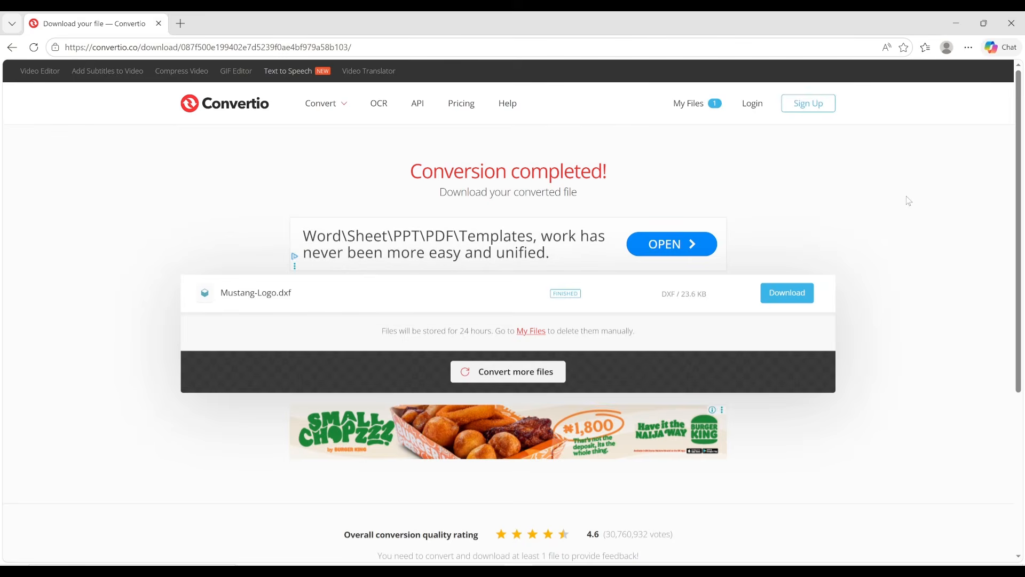
{"action": "left_click", "coordinate": [801, 298]}
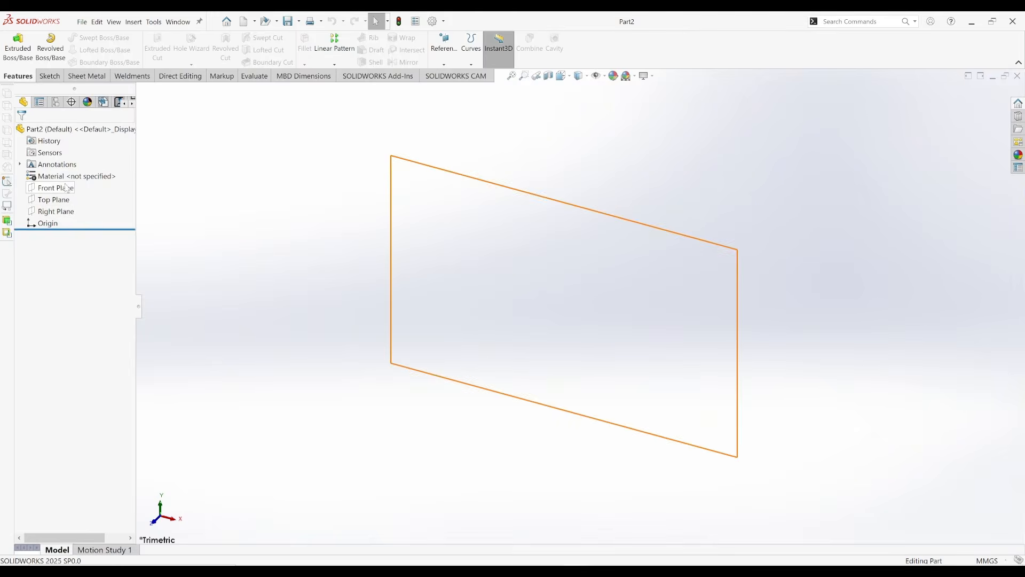
Step: Switch to SOLIDWORKS and import the Mustang-Logo DXF onto the new part's Front Plane as a 2D sketch, with import as reference turned off
{"action": "left_click", "coordinate": [63, 188]}
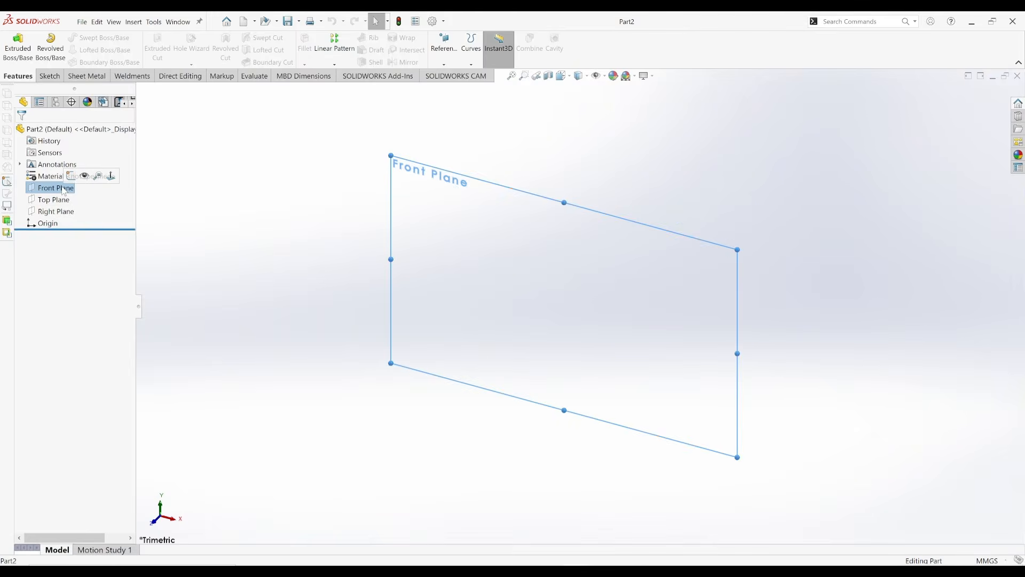
{"action": "left_click", "coordinate": [132, 24]}
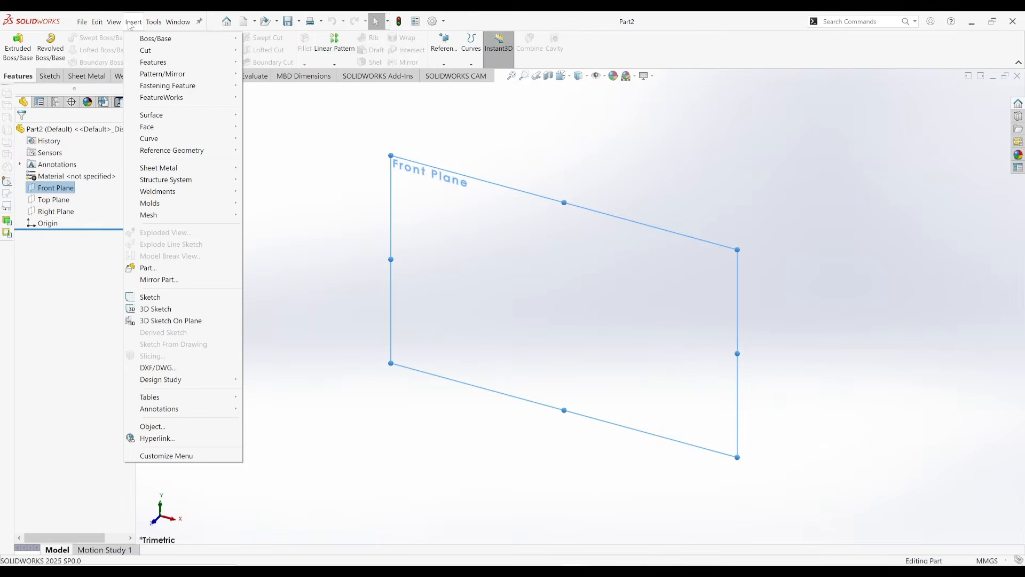
{"action": "left_click", "coordinate": [159, 368]}
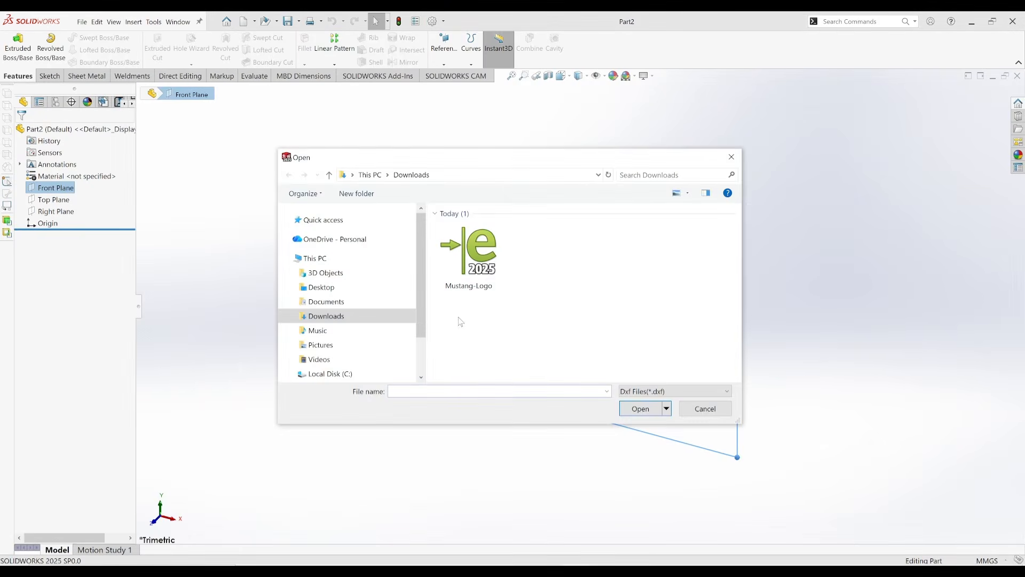
{"action": "left_click", "coordinate": [470, 276]}
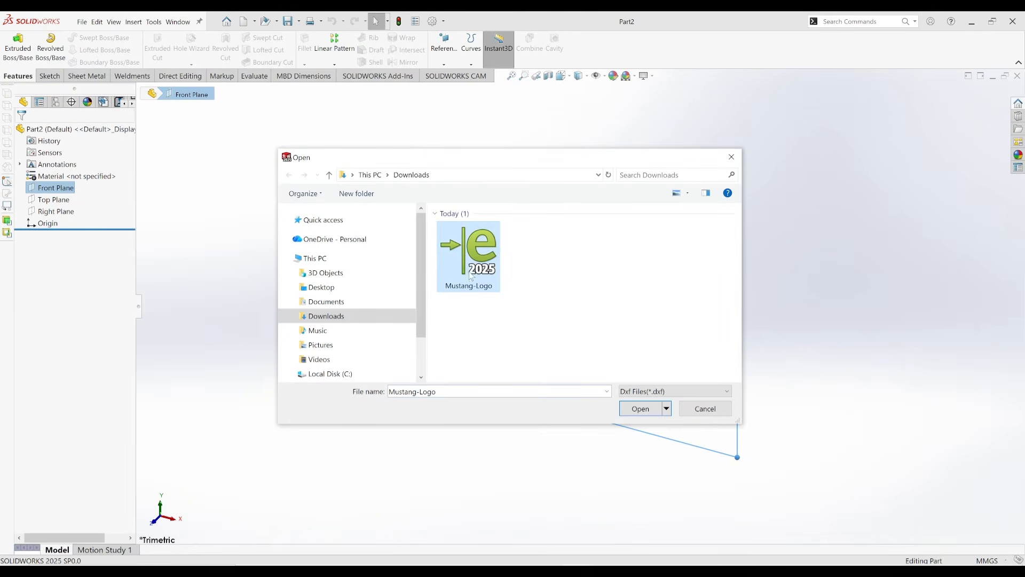
{"action": "left_click", "coordinate": [643, 408]}
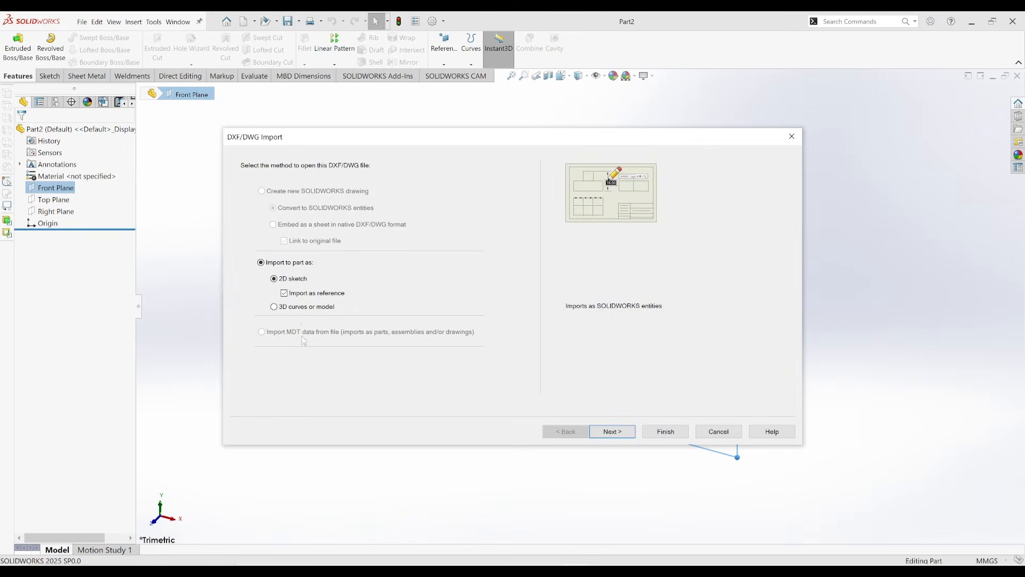
{"action": "left_click", "coordinate": [285, 297]}
{"action": "left_click", "coordinate": [667, 432]}
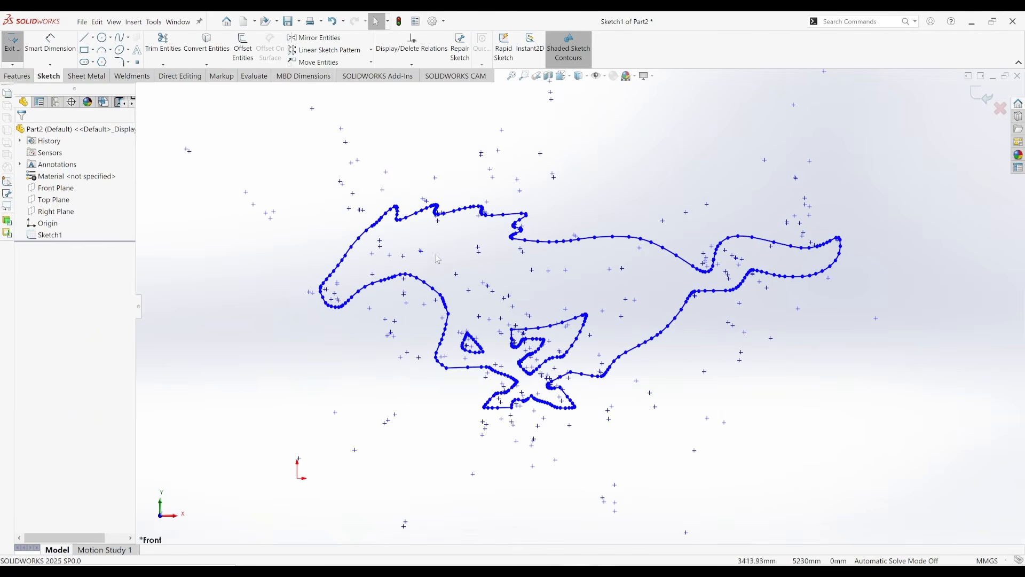
Step: Examine the smoothness and detail of the imported horse outline around the head, mane, legs and tail
{"action": "scroll", "coordinate": [366, 267], "scroll_direction": "down", "scroll_amount": 2}
{"action": "scroll", "coordinate": [391, 300], "scroll_direction": "down", "scroll_amount": 4}
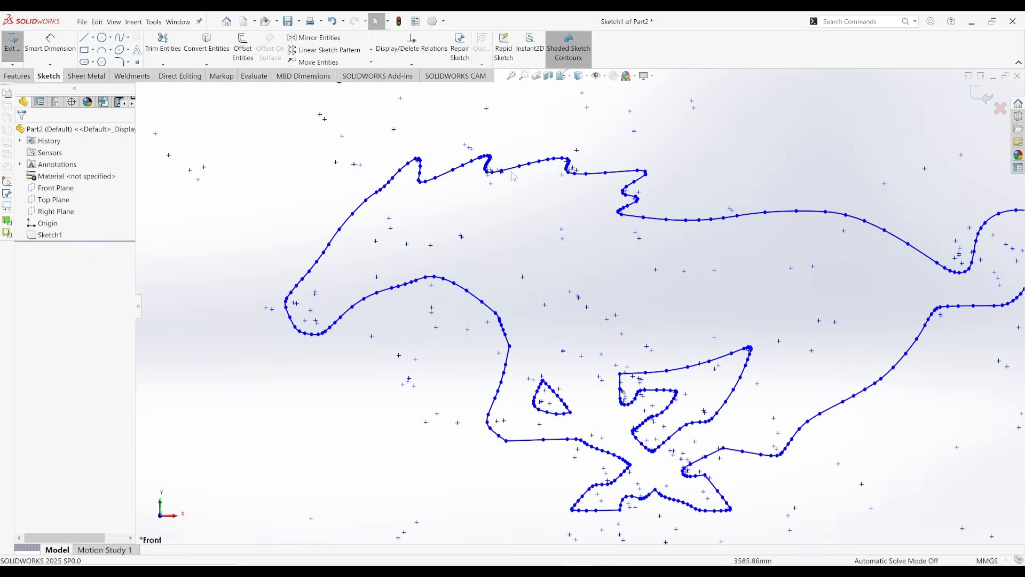
{"action": "scroll", "coordinate": [708, 256], "scroll_direction": "up", "scroll_amount": 4}
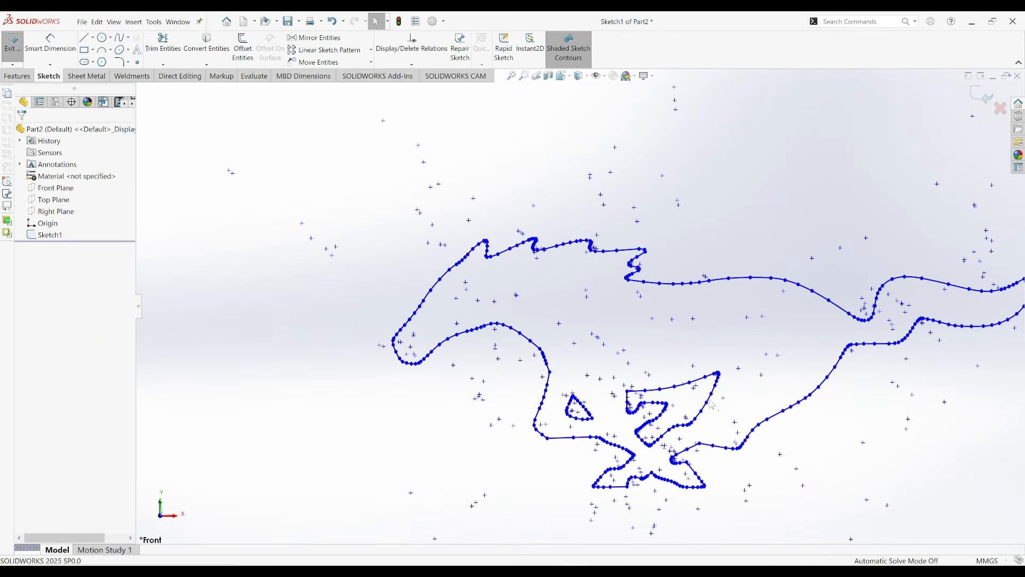
{"action": "scroll", "coordinate": [771, 357], "scroll_direction": "down", "scroll_amount": 7}
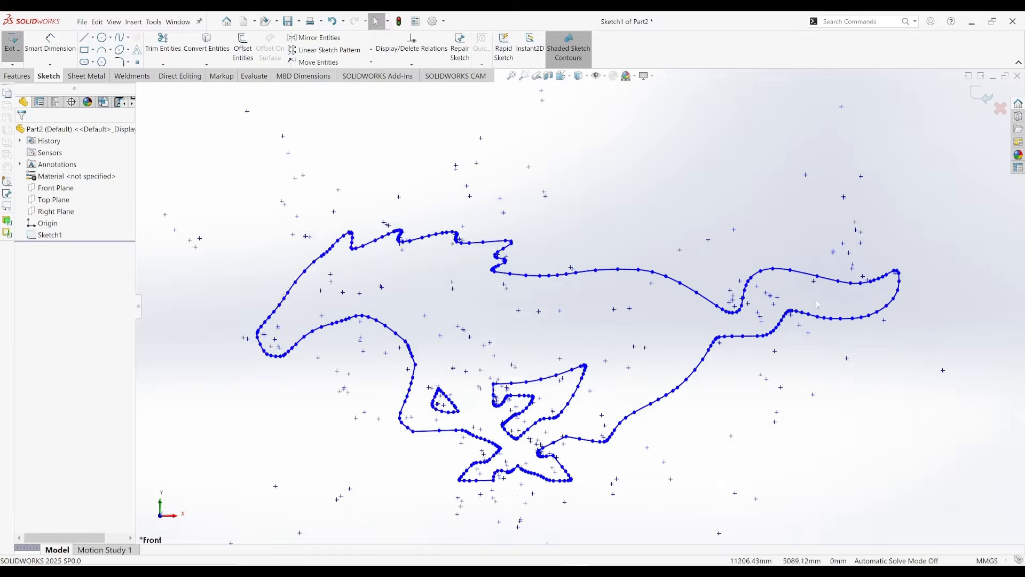
{"action": "scroll", "coordinate": [587, 288], "scroll_direction": "up", "scroll_amount": 5}
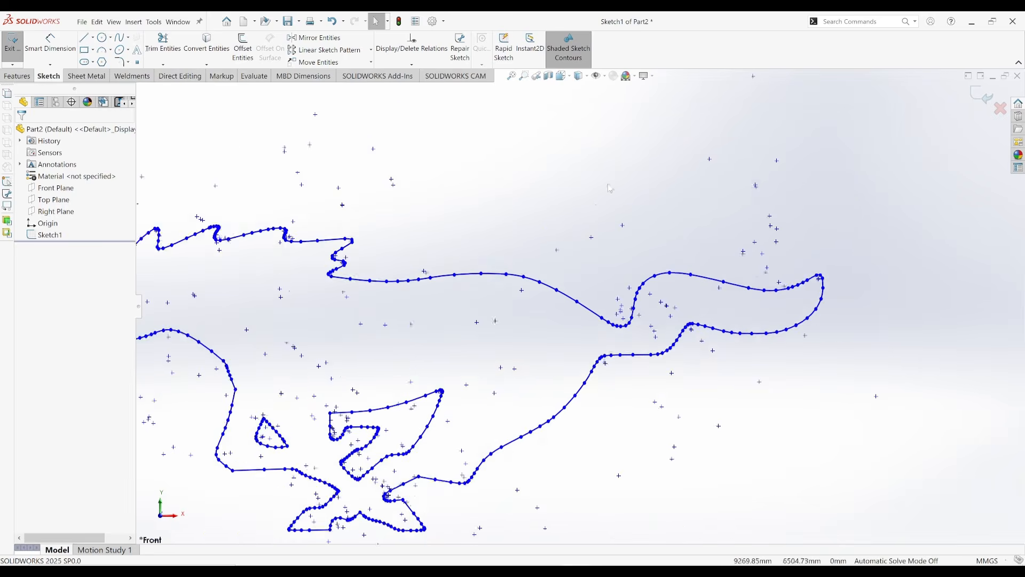
{"action": "scroll", "coordinate": [313, 246], "scroll_direction": "down", "scroll_amount": 3}
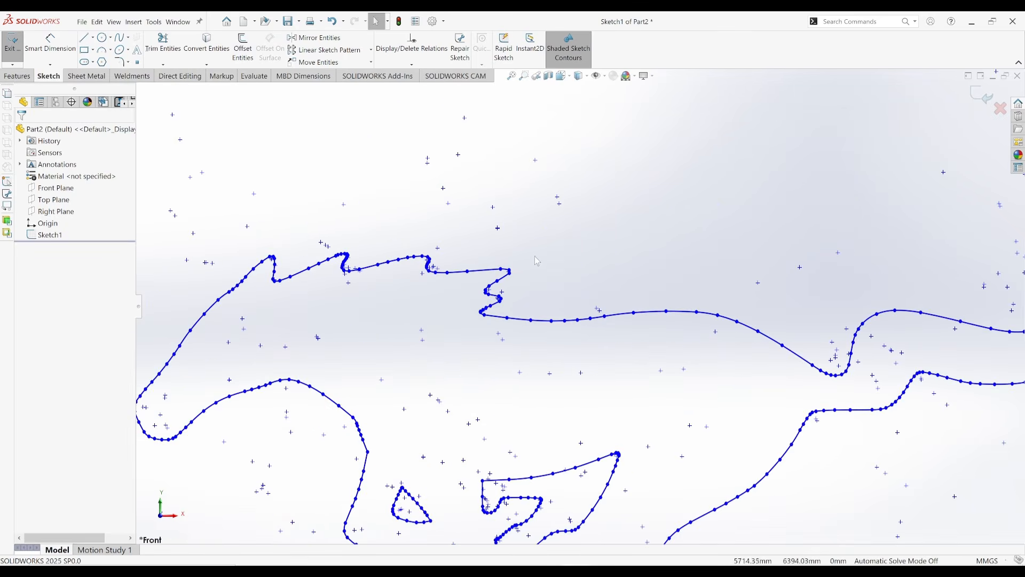
{"action": "scroll", "coordinate": [462, 294], "scroll_direction": "up", "scroll_amount": 6}
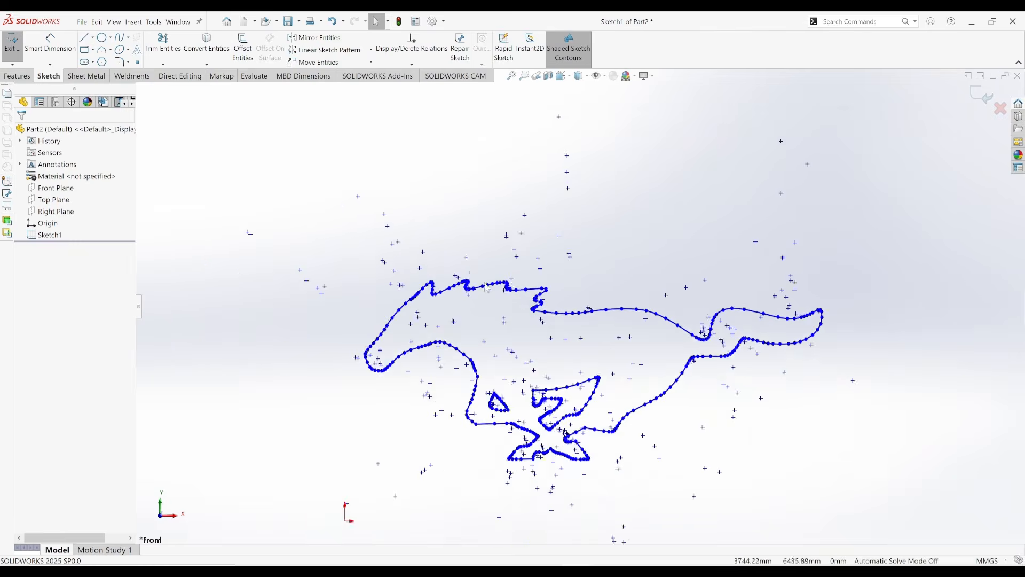
{"action": "scroll", "coordinate": [488, 300], "scroll_direction": "down", "scroll_amount": 8}
{"action": "scroll", "coordinate": [541, 308], "scroll_direction": "up", "scroll_amount": 2}
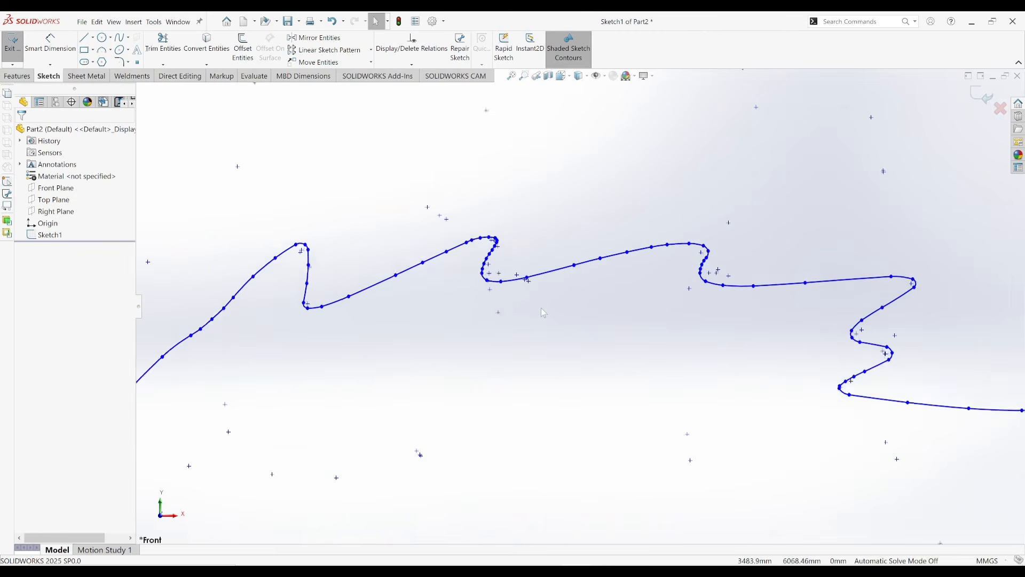
{"action": "scroll", "coordinate": [541, 307], "scroll_direction": "up", "scroll_amount": 4}
{"action": "middle_click_drag", "start_coordinate": [639, 389], "coordinate": [525, 268], "text": "ctrl"}
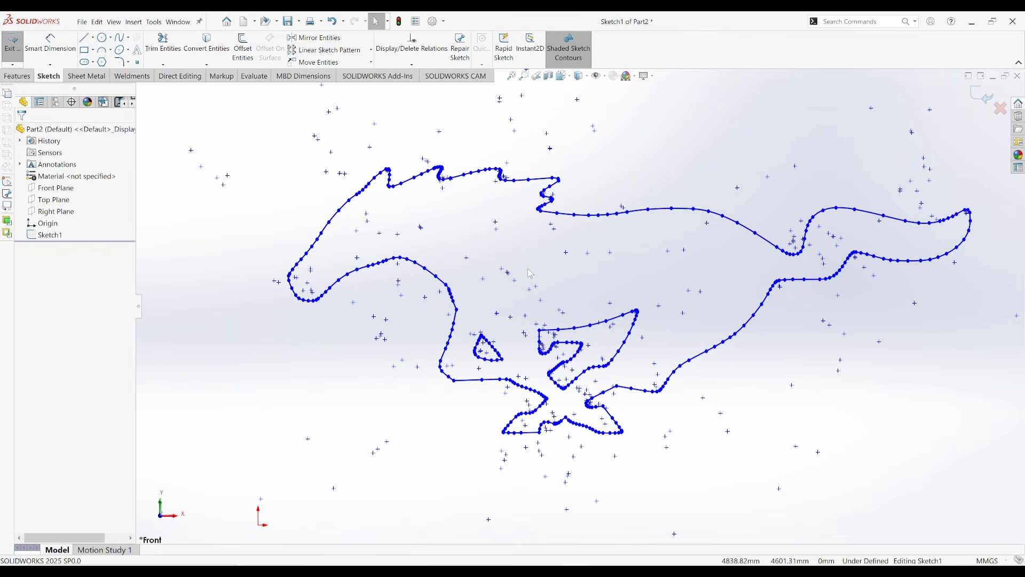
Step: Extrude the imported horse sketch to a blind depth of 10 mm and save the part
{"action": "left_click", "coordinate": [10, 78]}
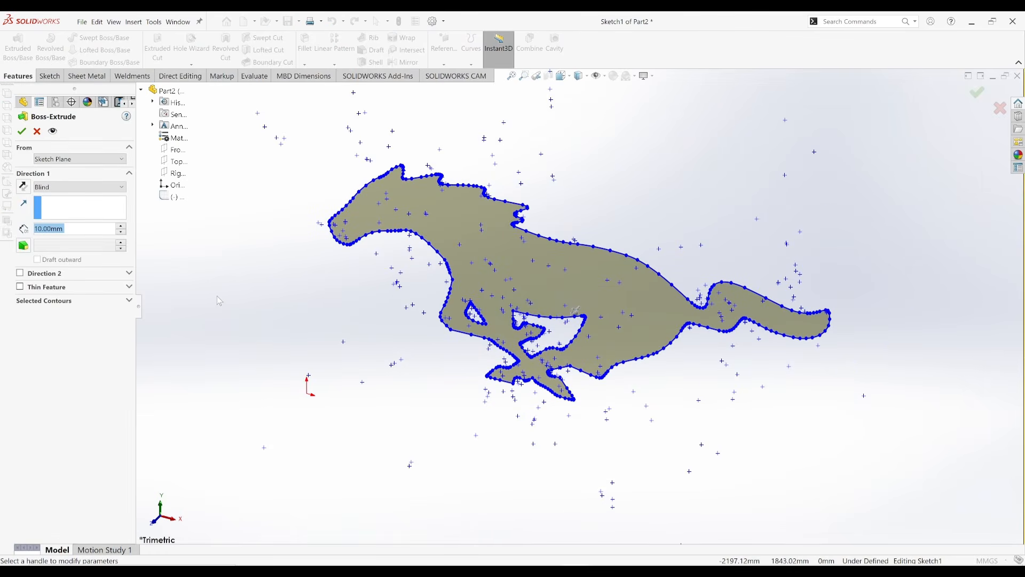
{"action": "key", "text": "Return"}
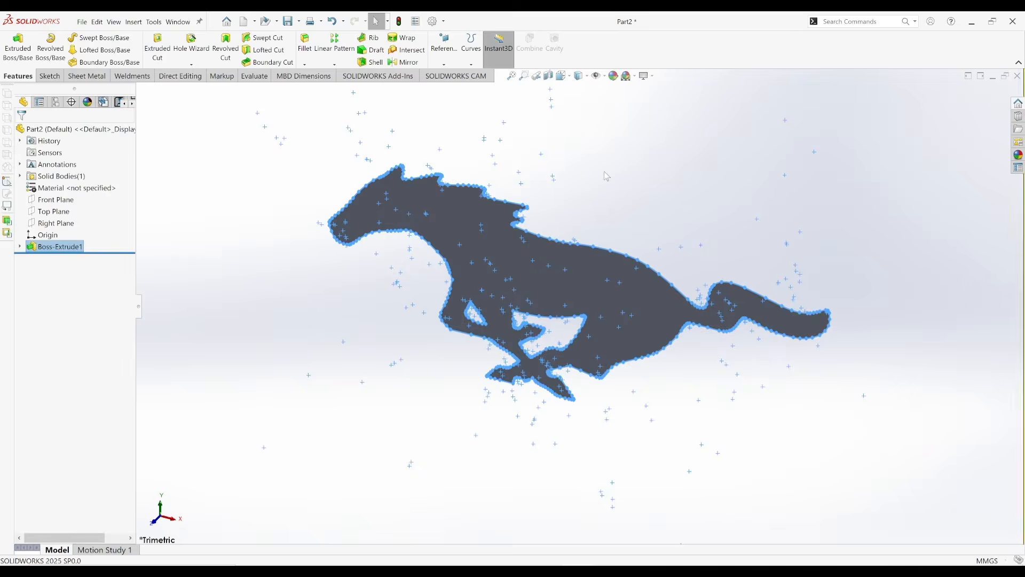
{"action": "left_click", "coordinate": [605, 172]}
{"action": "key", "text": "ctrl+1"}
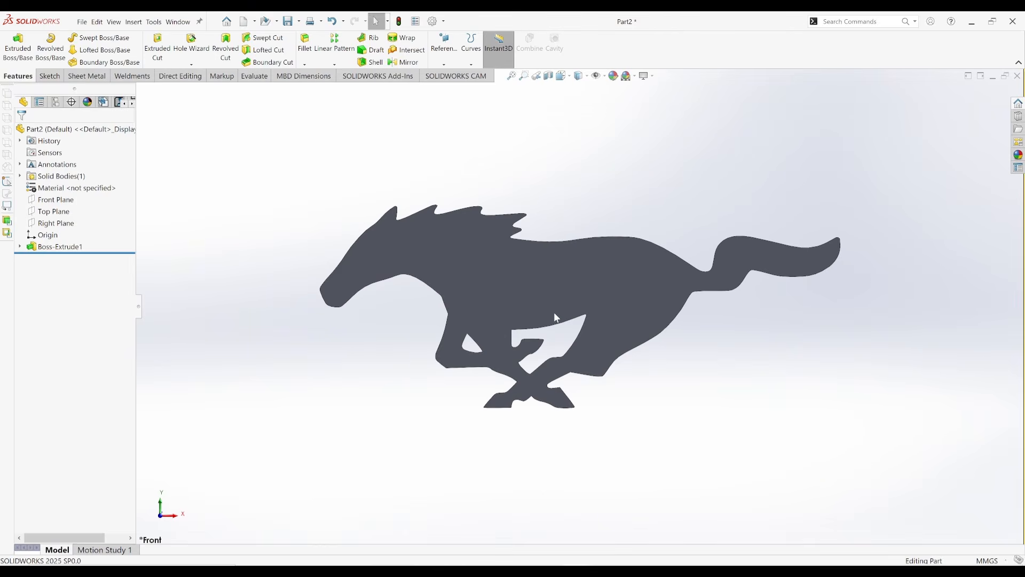
{"action": "scroll", "coordinate": [556, 318], "scroll_direction": "down", "scroll_amount": 1}
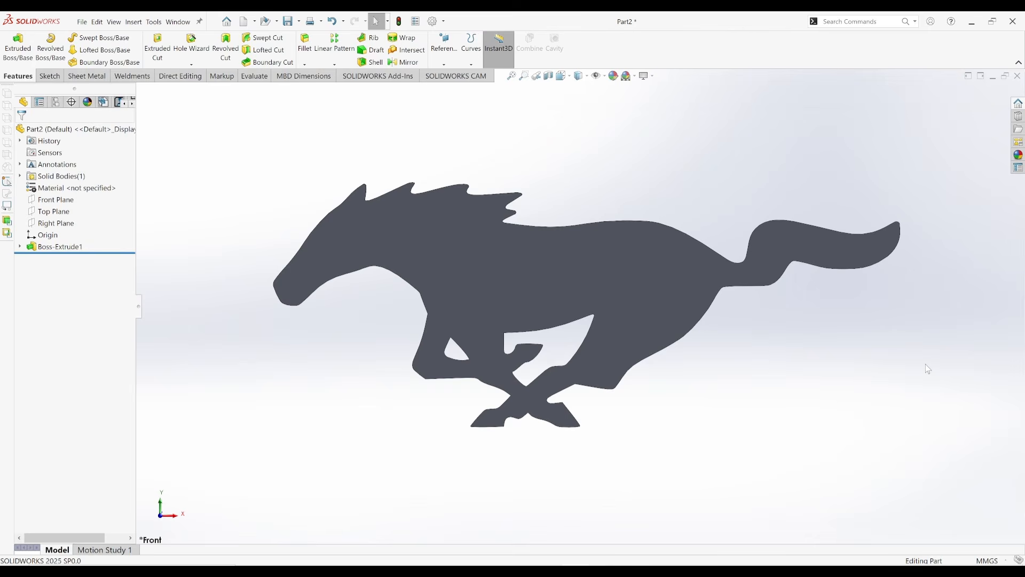
{"action": "key", "text": "ctrl+s"}
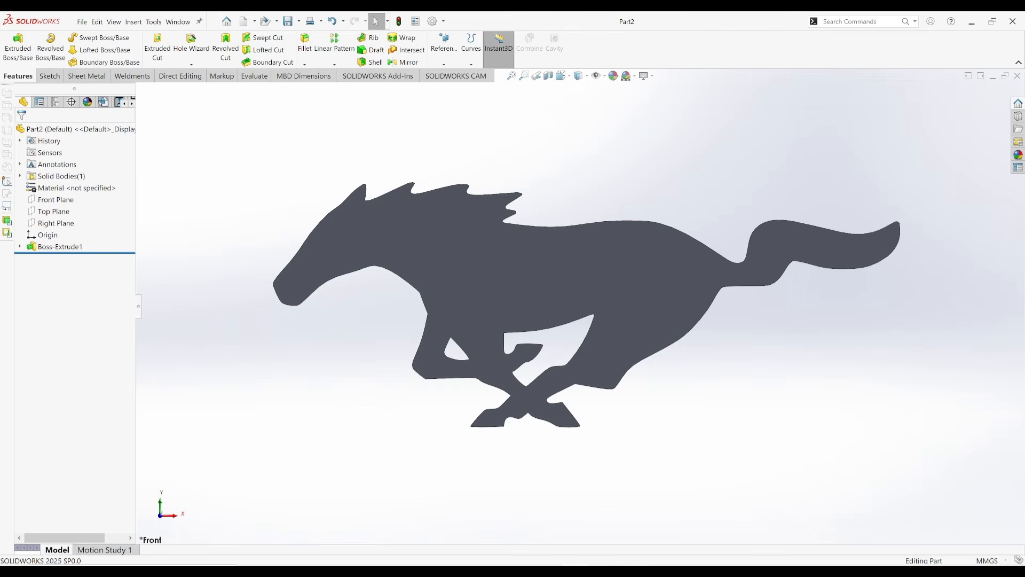